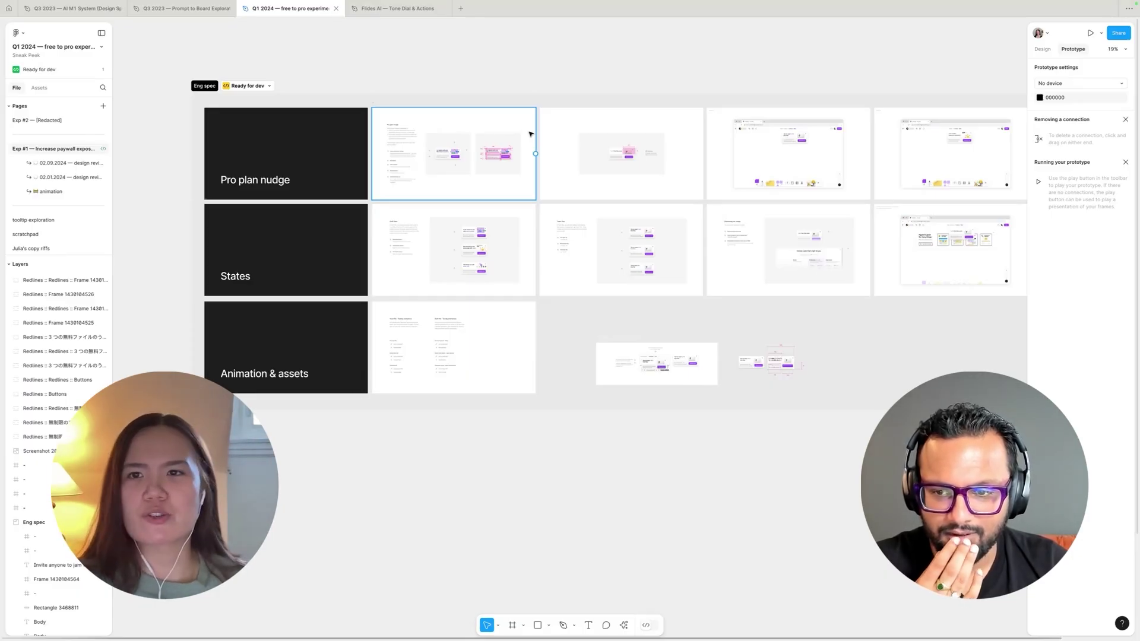
- Zoom into the FigJam upsell mockup frames, then switch to the animation page
scroll(530, 134, up, 3)
scroll(567, 148, up, 10)
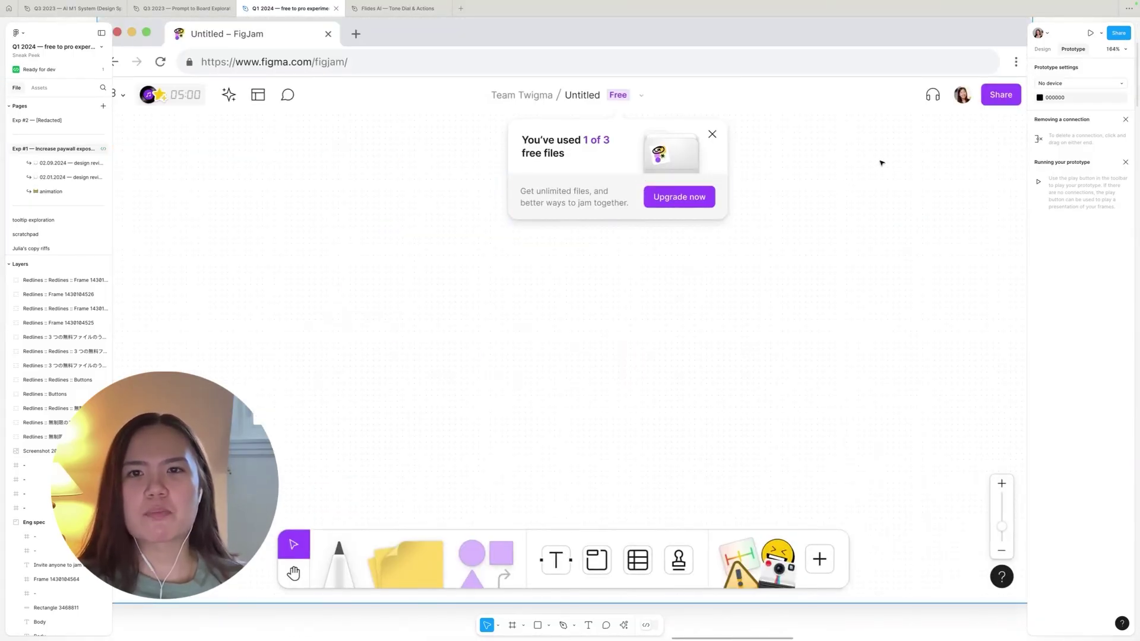
scroll(758, 179, down, 3)
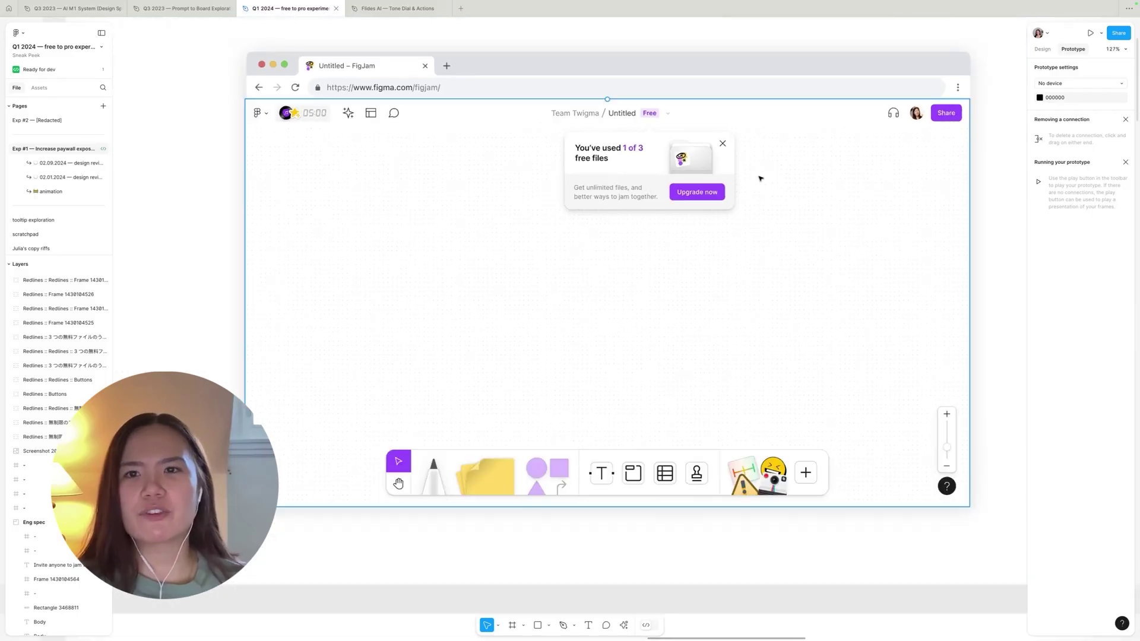
scroll(598, 229, right, 5)
scroll(680, 244, right, 10)
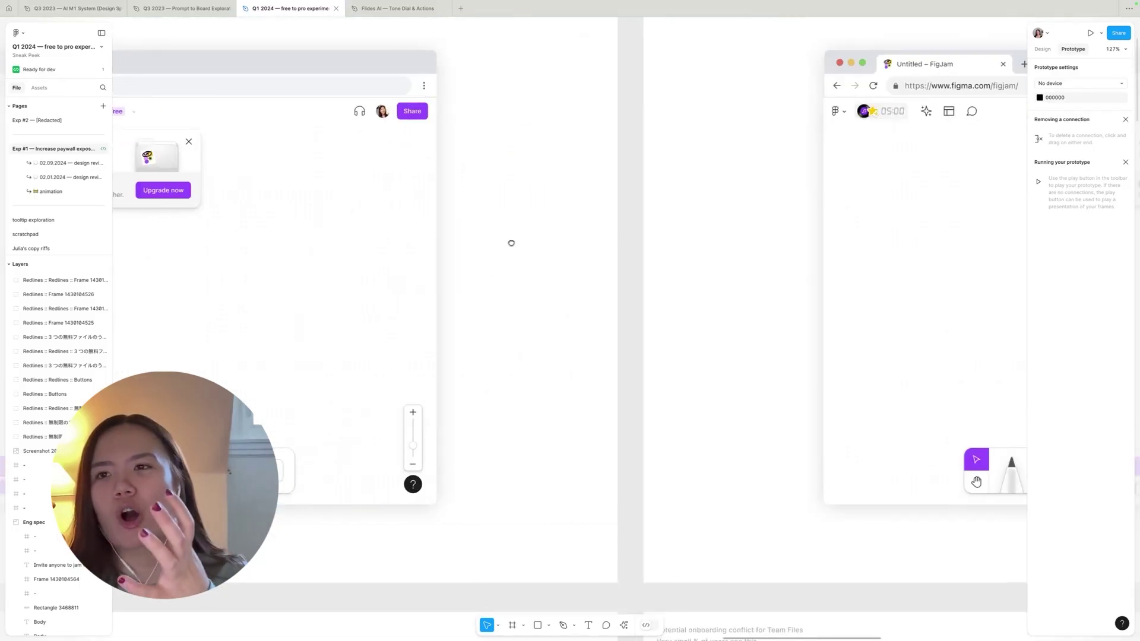
scroll(534, 236, right, 5)
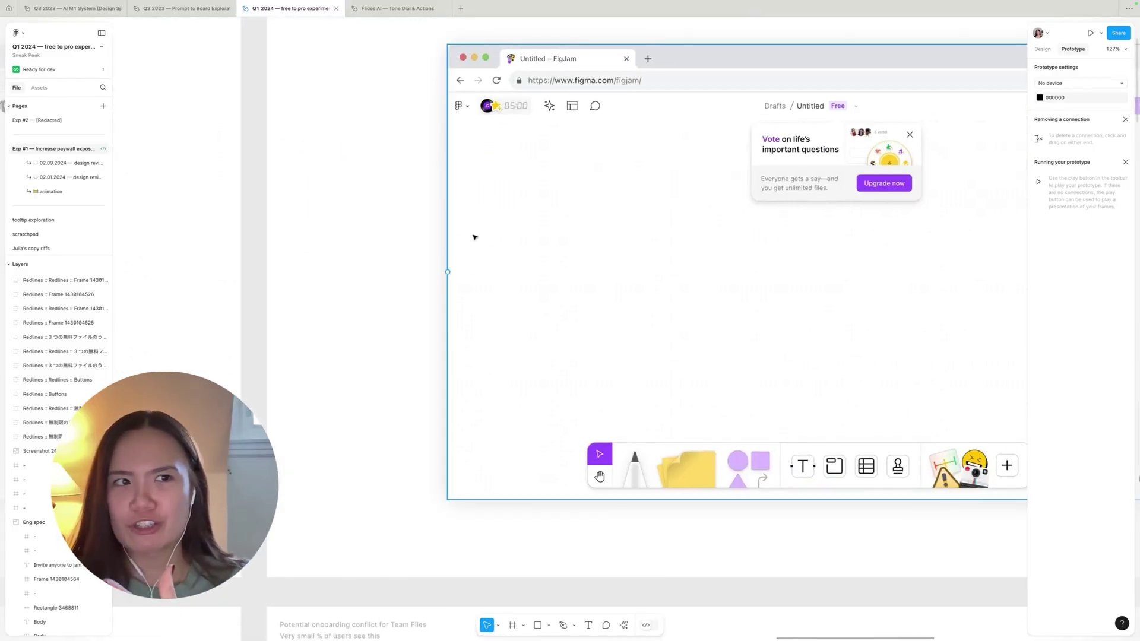
scroll(475, 235, down, 2)
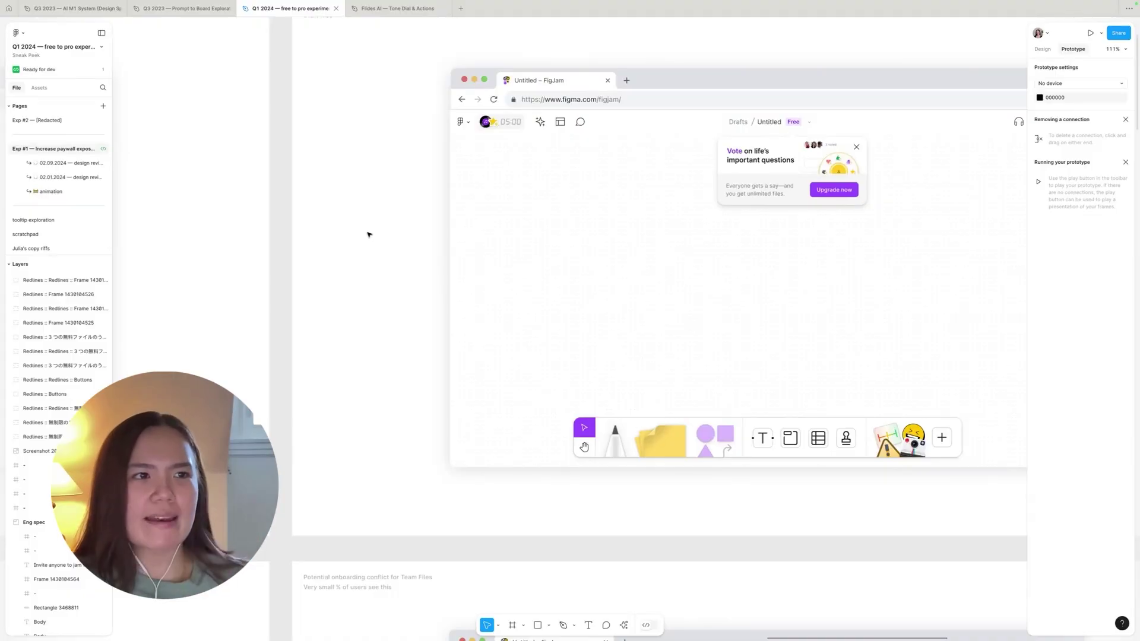
click(53, 191)
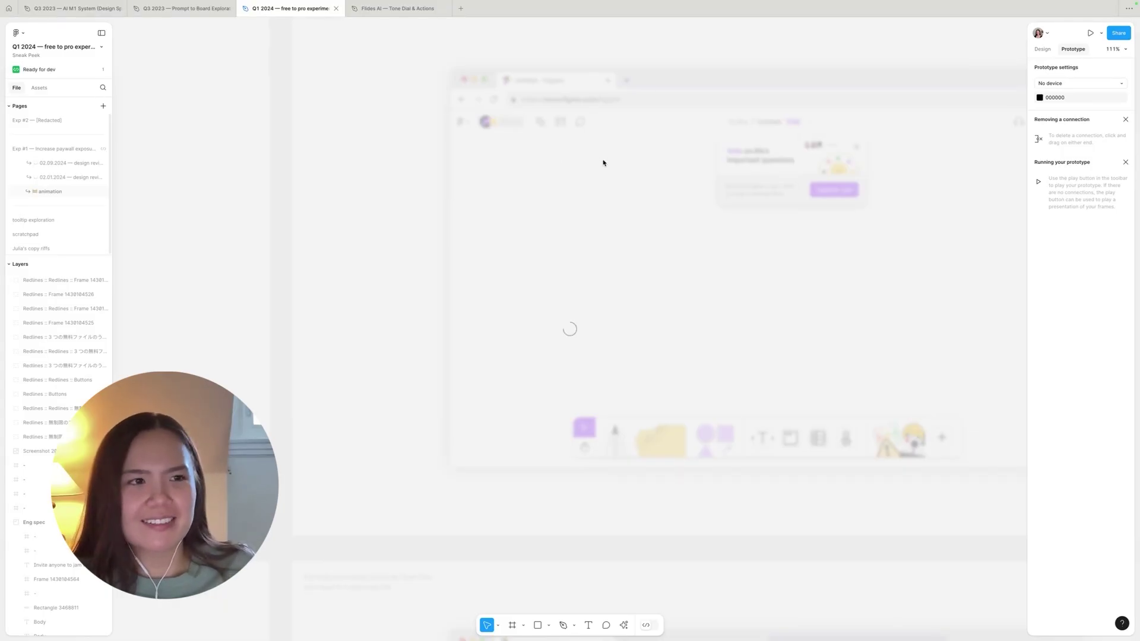
- Play the Flow 7 prototype, then move its preview window left and enlarge it
click(347, 262)
scroll(323, 272, up, 3)
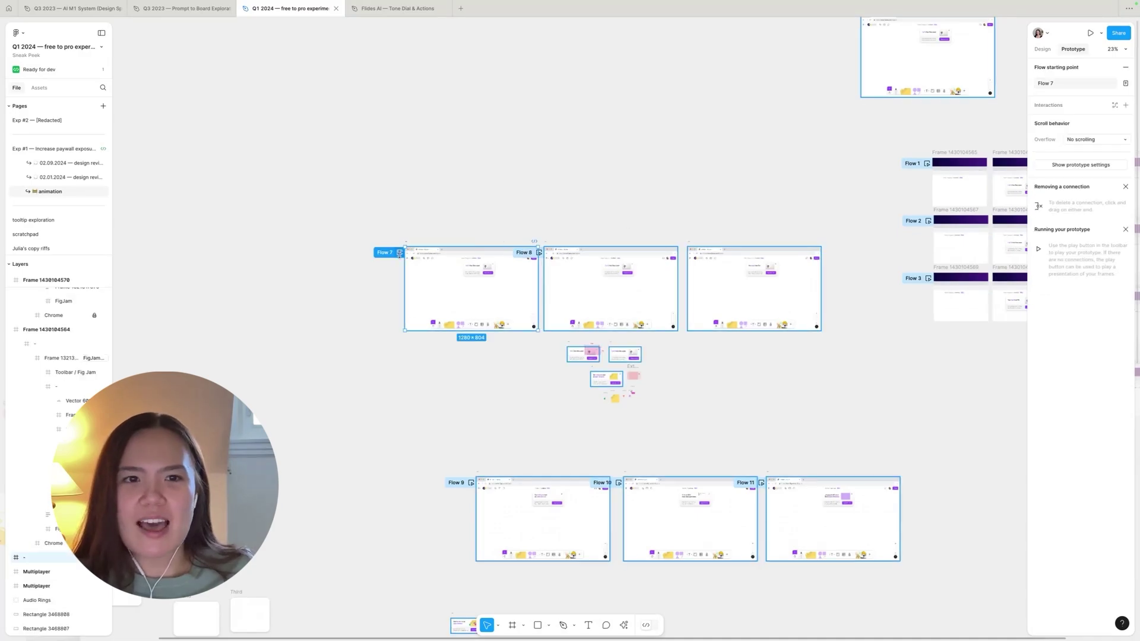
click(400, 252)
drag(607, 48, 516, 43)
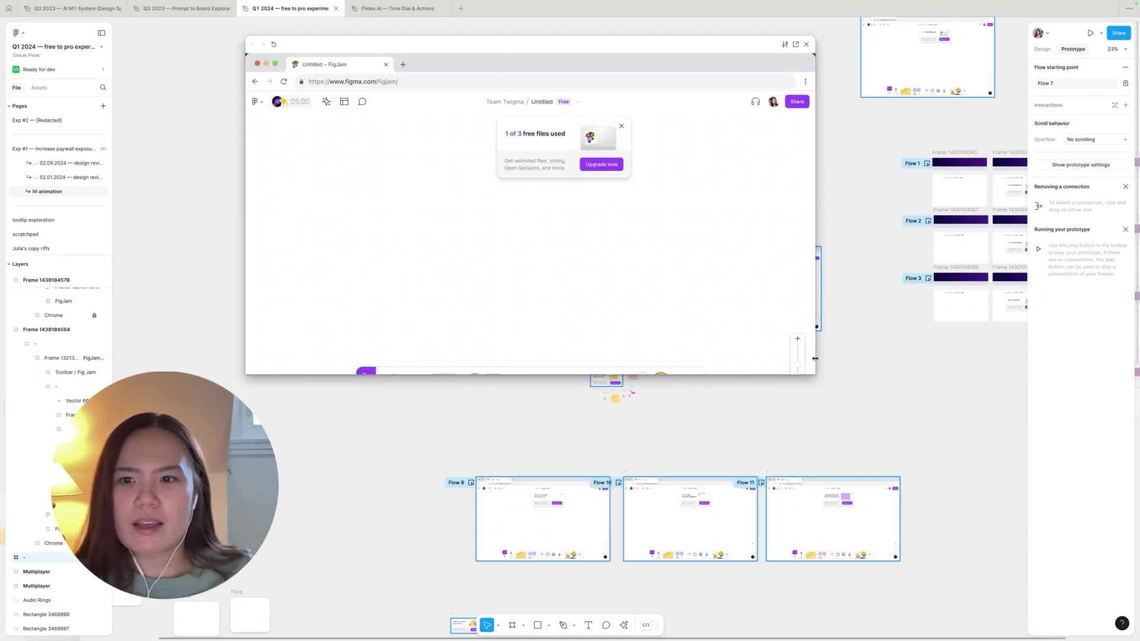
drag(814, 358, 927, 429)
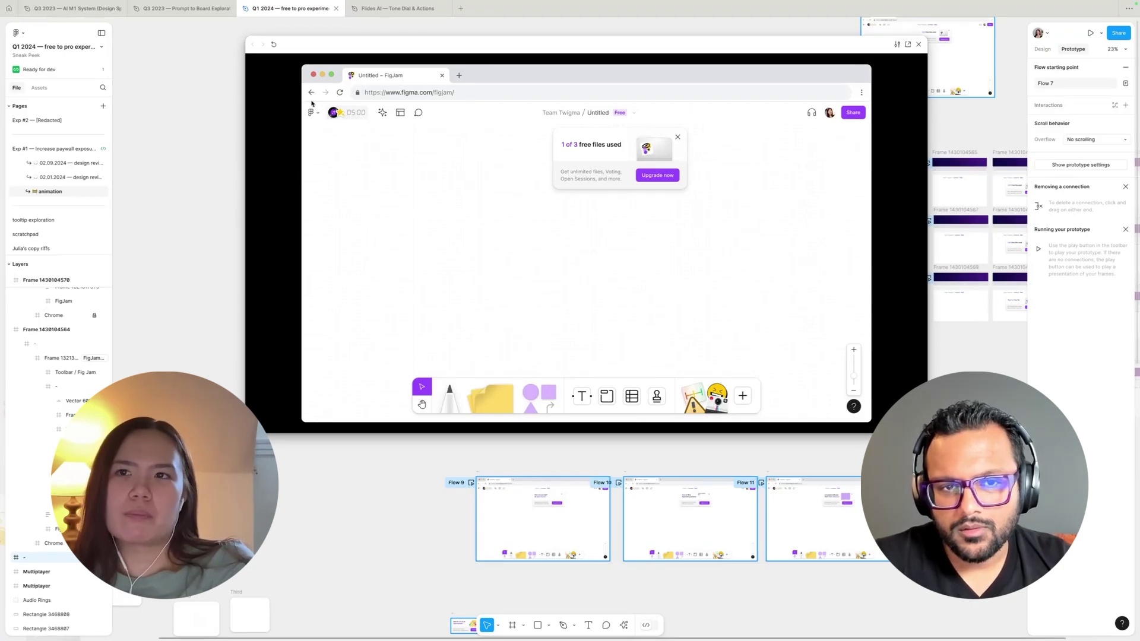
- Close the Flow 7 preview, play Flow 8, and move its preview window lower
key(Escape)
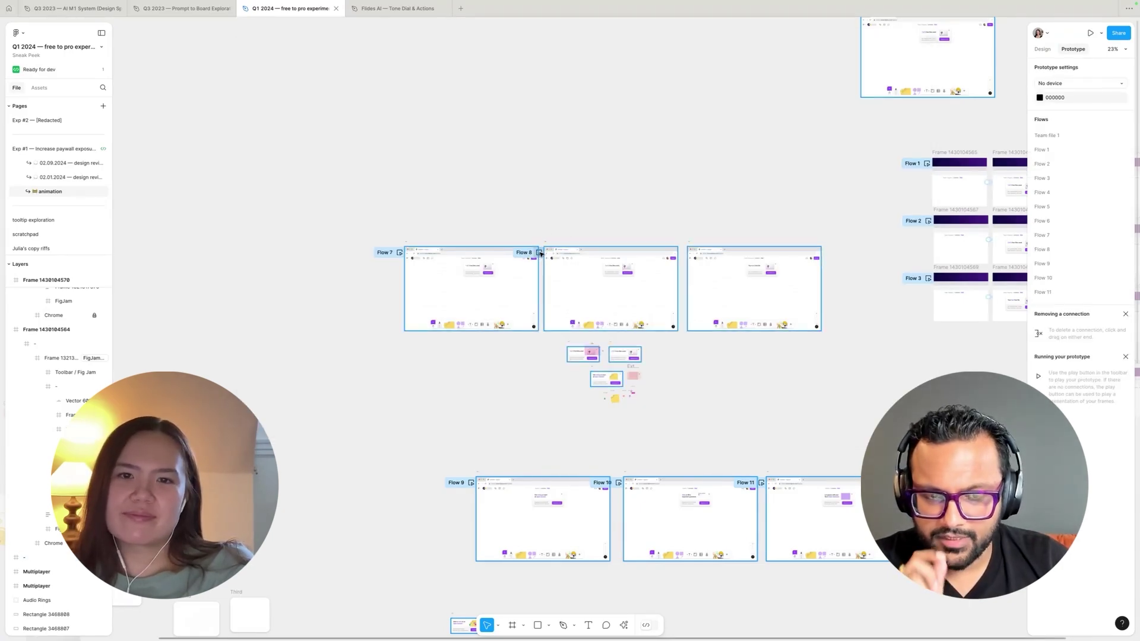
click(540, 253)
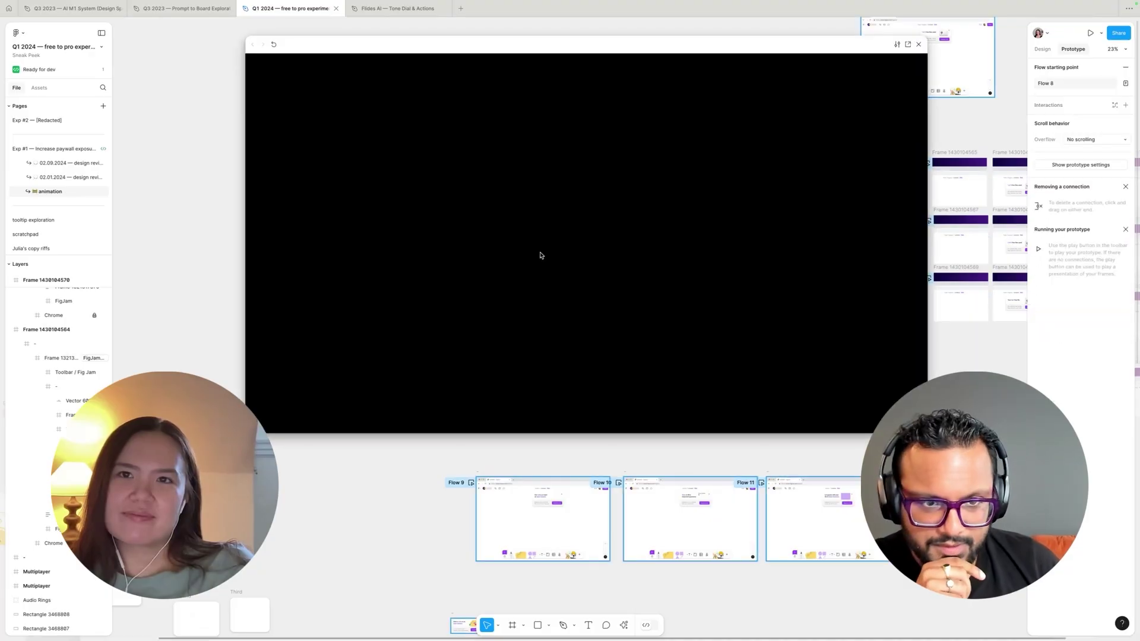
drag(786, 52, 792, 63)
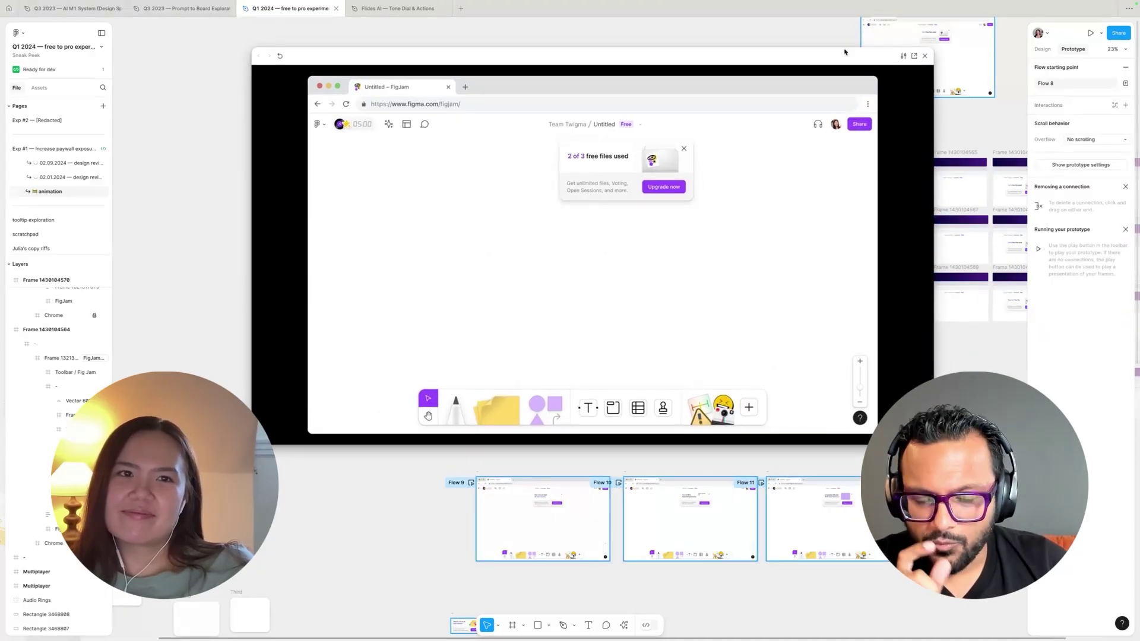
drag(921, 65, 912, 102)
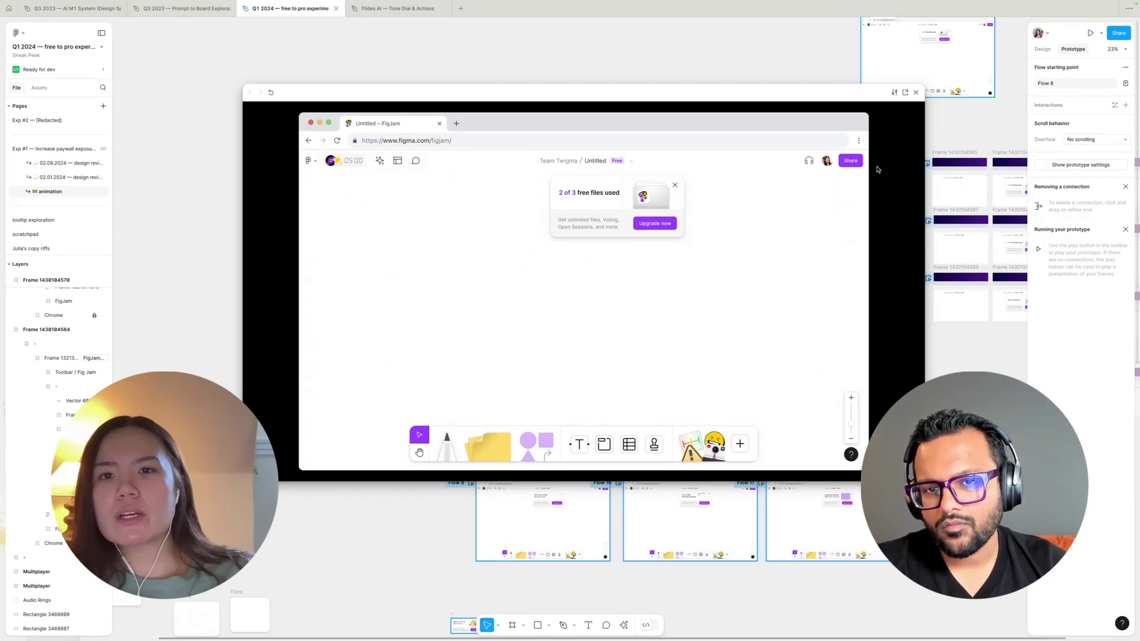
- Close the Flow 8 preview and pan down to the Flow 9, 10 and 11 frames
click(916, 93)
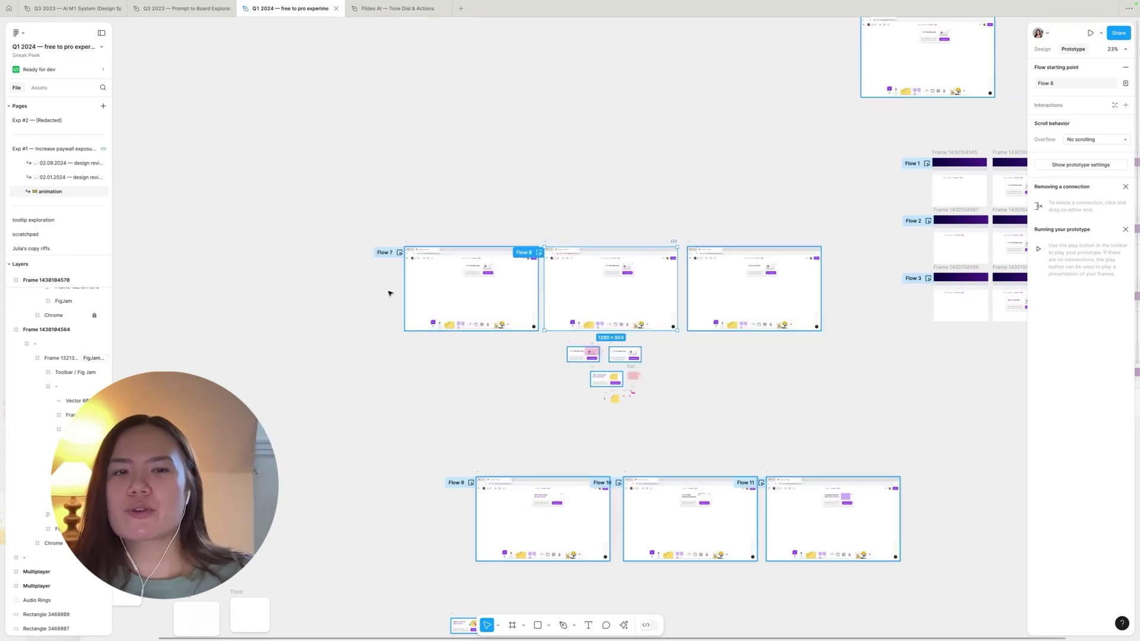
scroll(500, 290, up, 10)
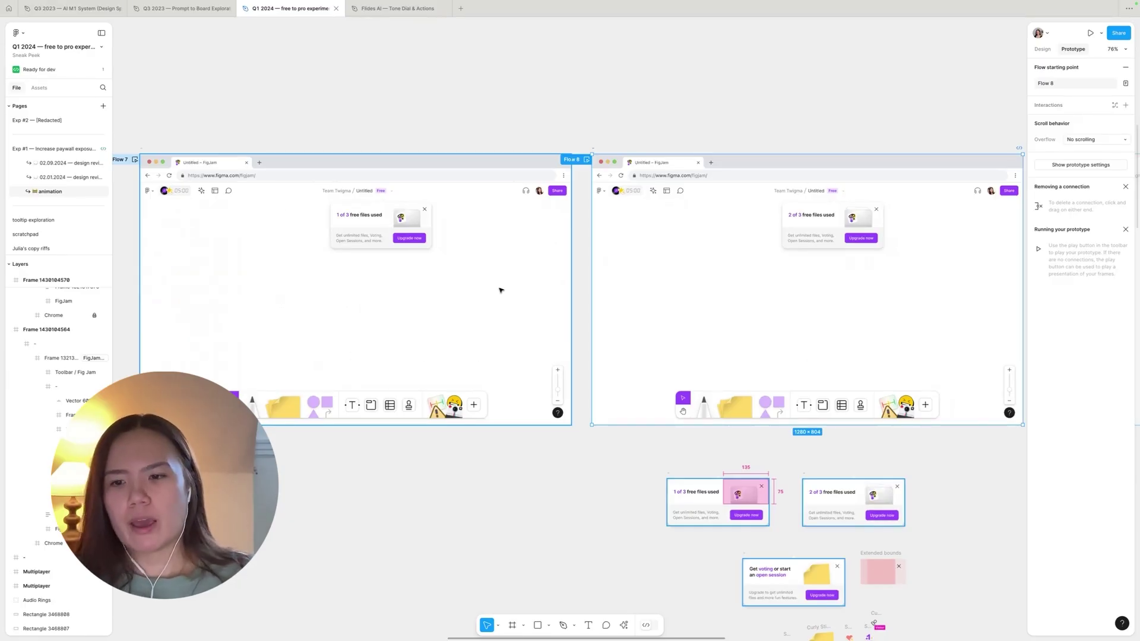
scroll(600, 497, down, 10)
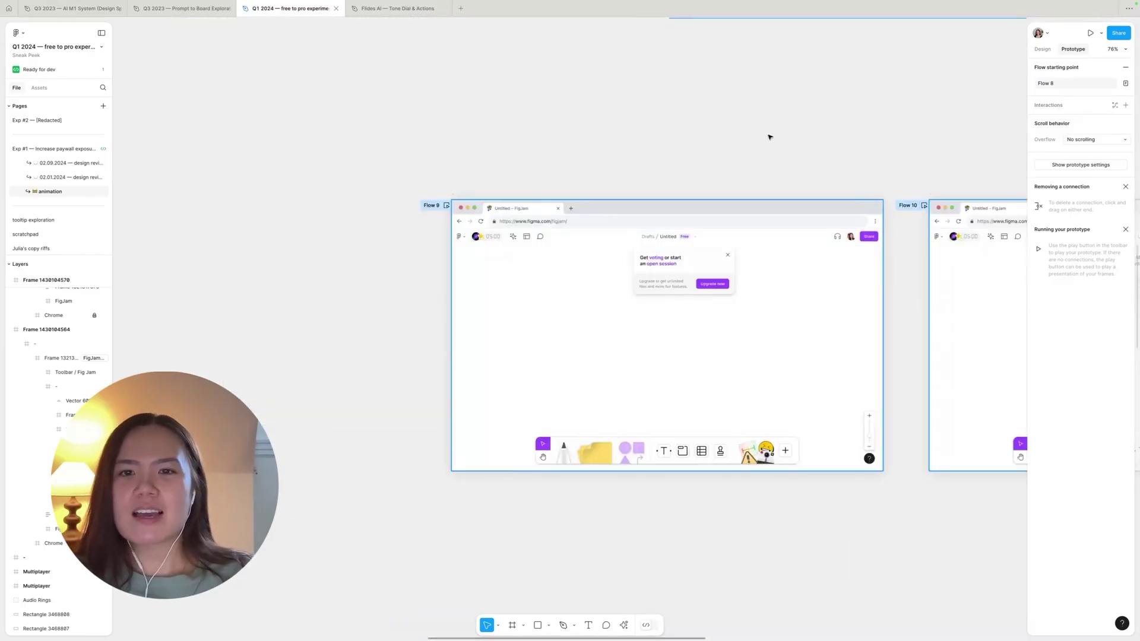
scroll(769, 137, right, 5)
scroll(493, 170, down, 2)
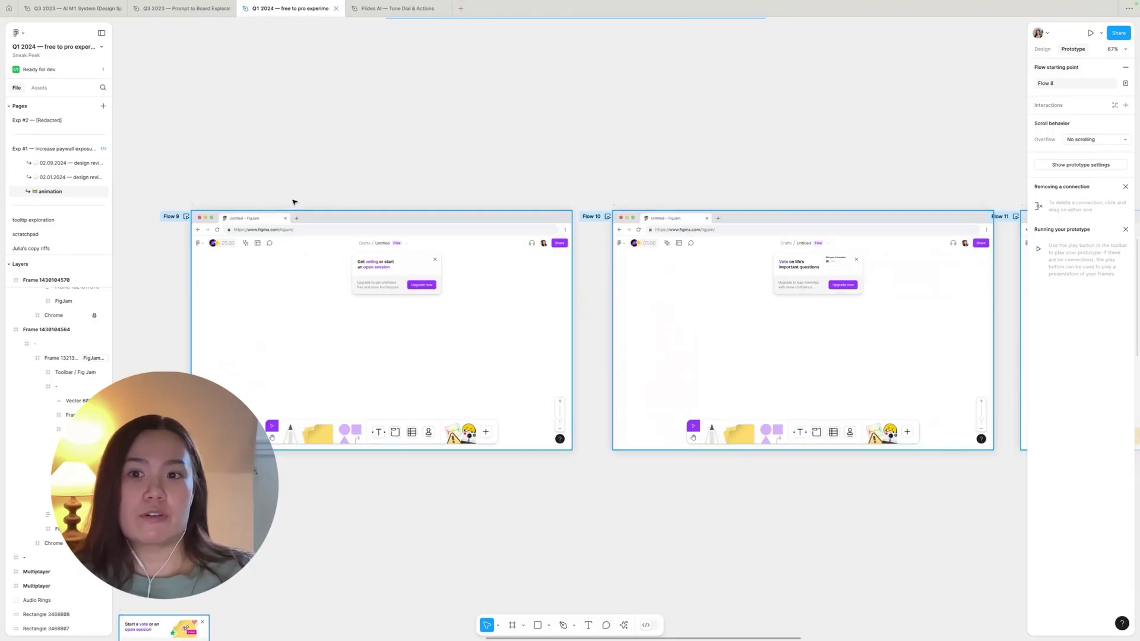
click(186, 218)
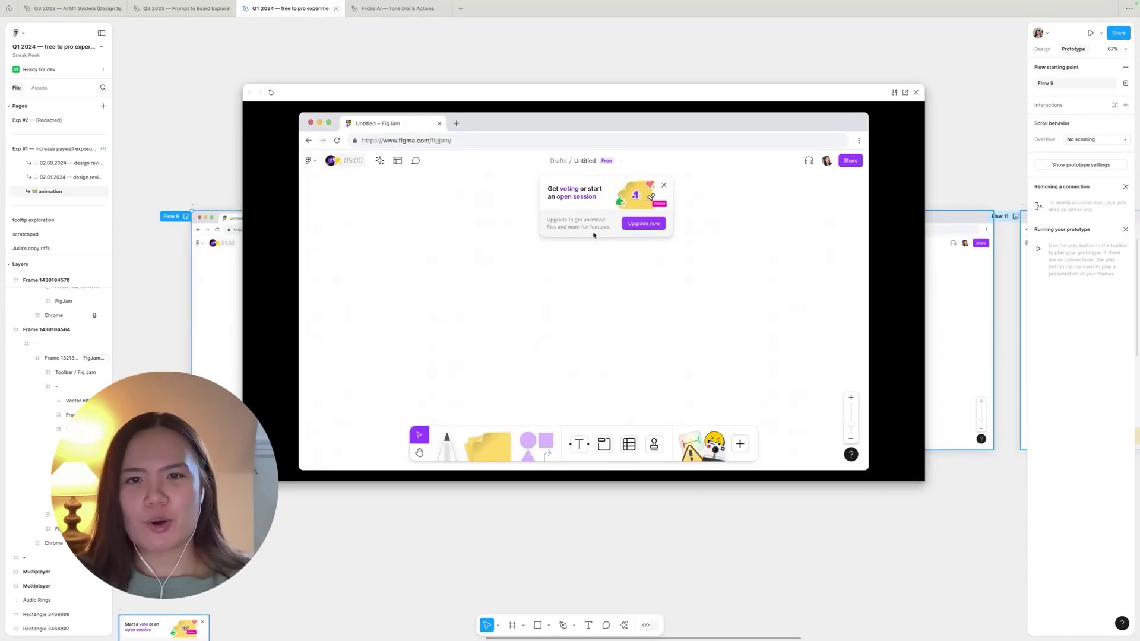
click(916, 92)
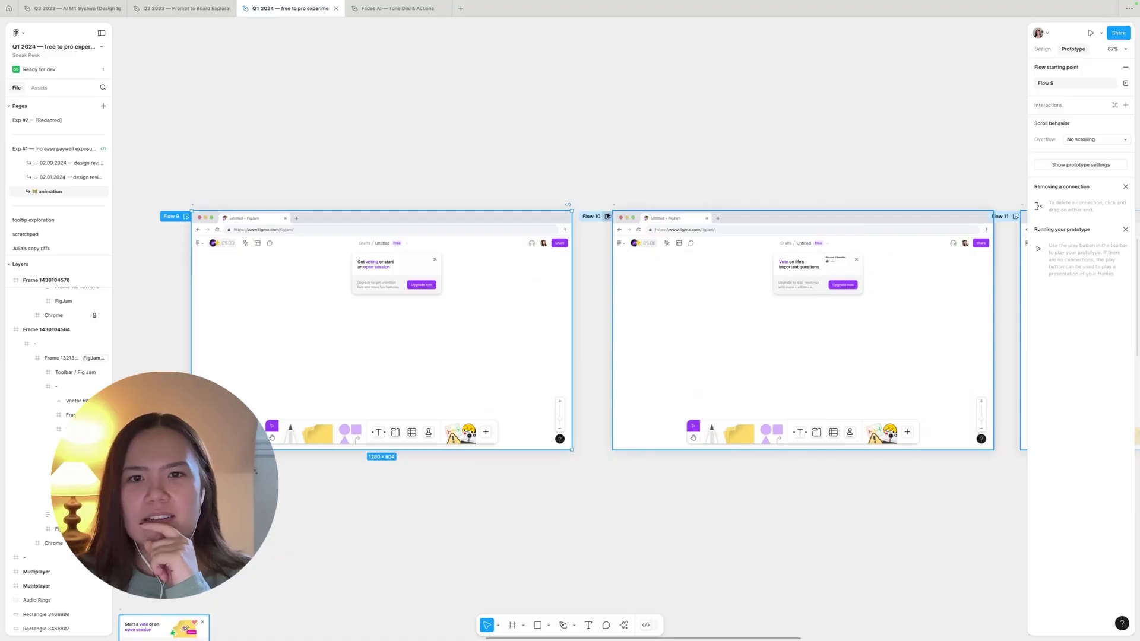
- Play Flow 10 to preview its 'Vote on life's important questions' upgrade tooltip
click(607, 218)
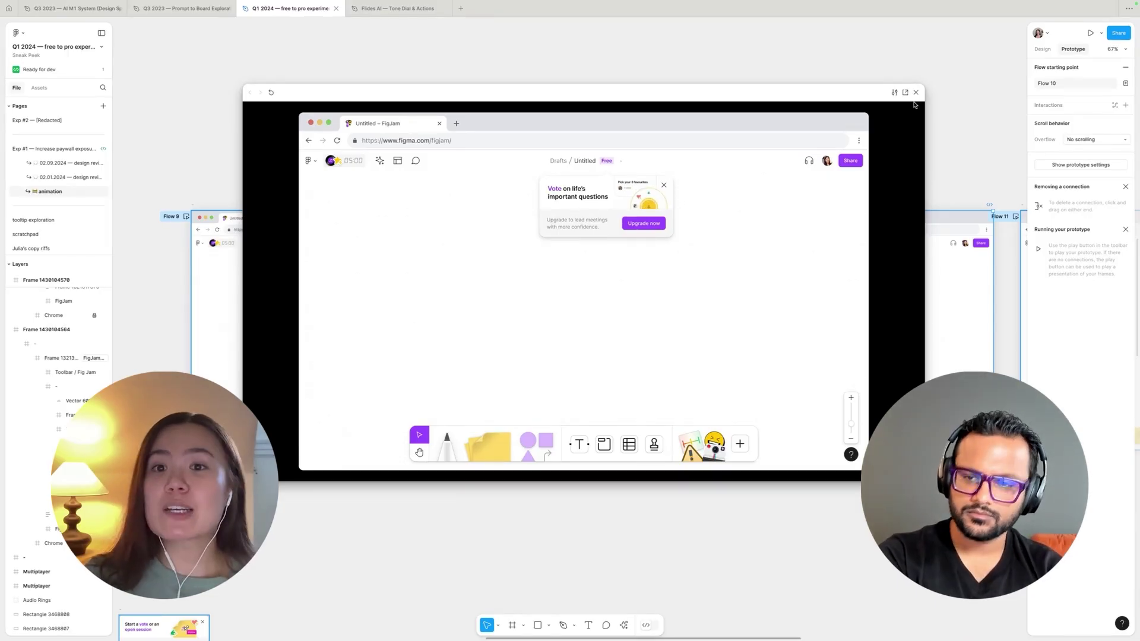
- Close the Flow 10 preview and pan over to the FigJam first-file screenshot frames
click(916, 92)
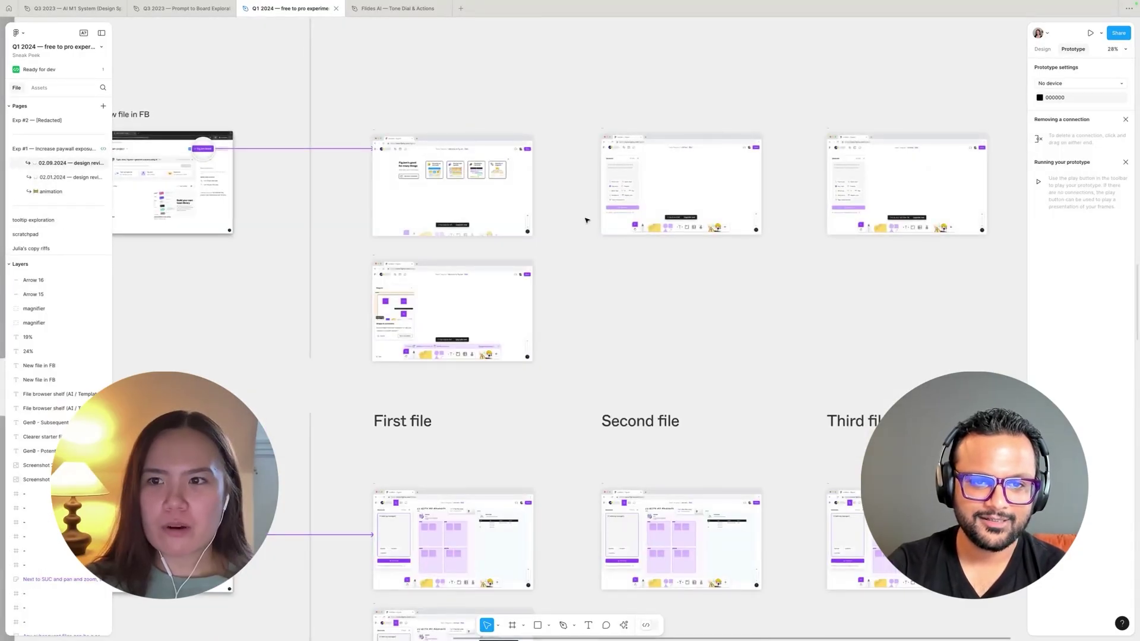
scroll(628, 175, down, 4)
scroll(606, 184, down, 2)
scroll(469, 231, up, 10)
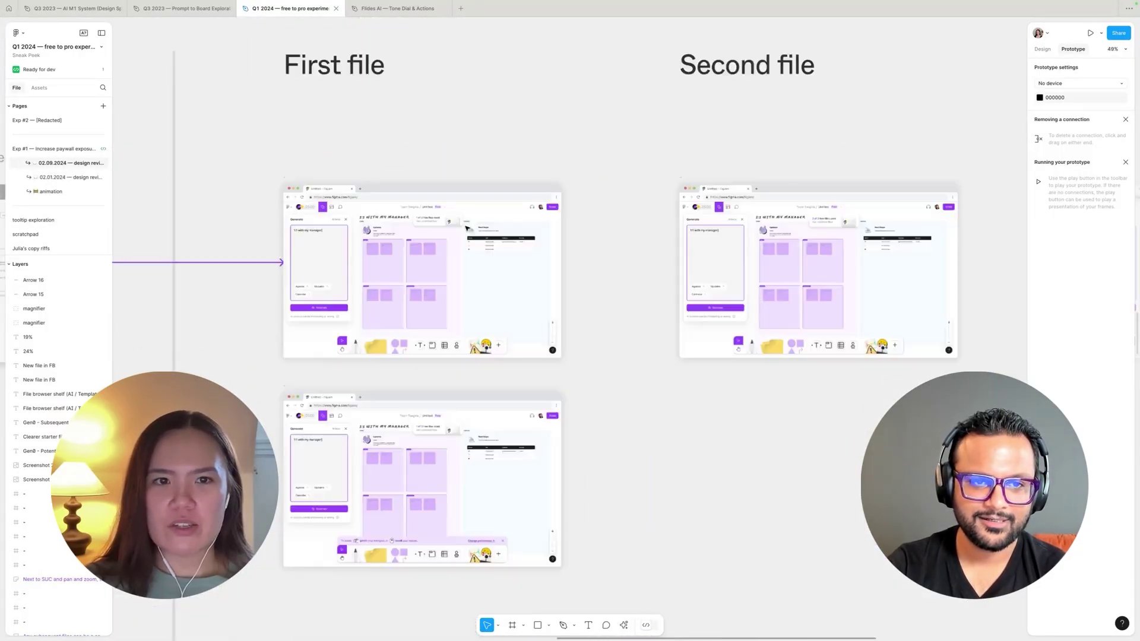
scroll(367, 220, left, 2)
scroll(596, 195, down, 4)
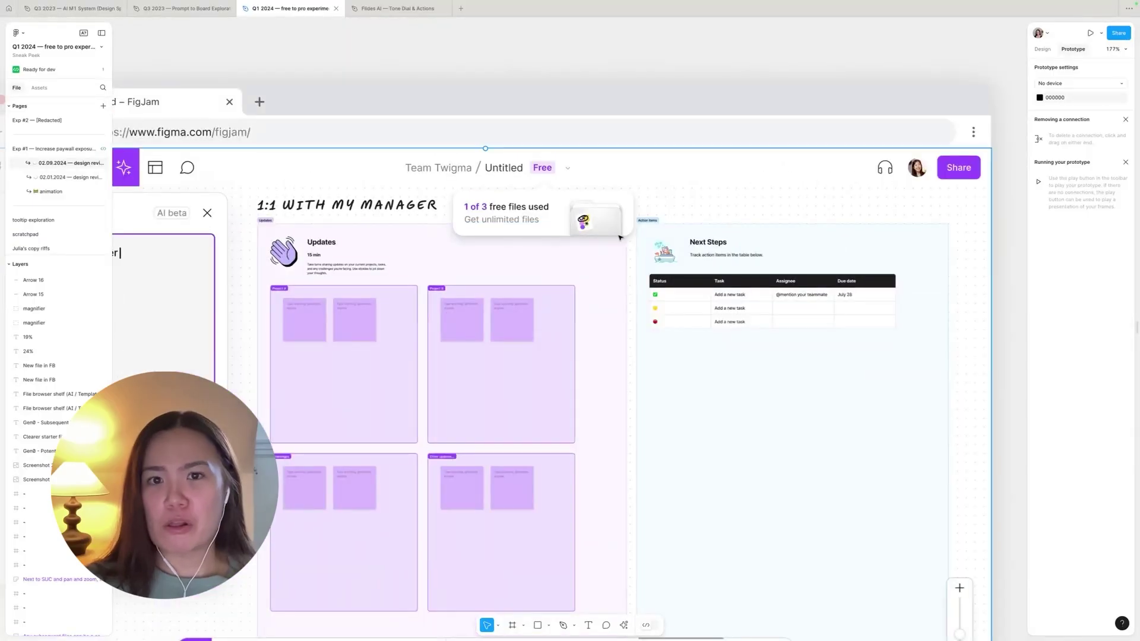
scroll(645, 299, left, 2)
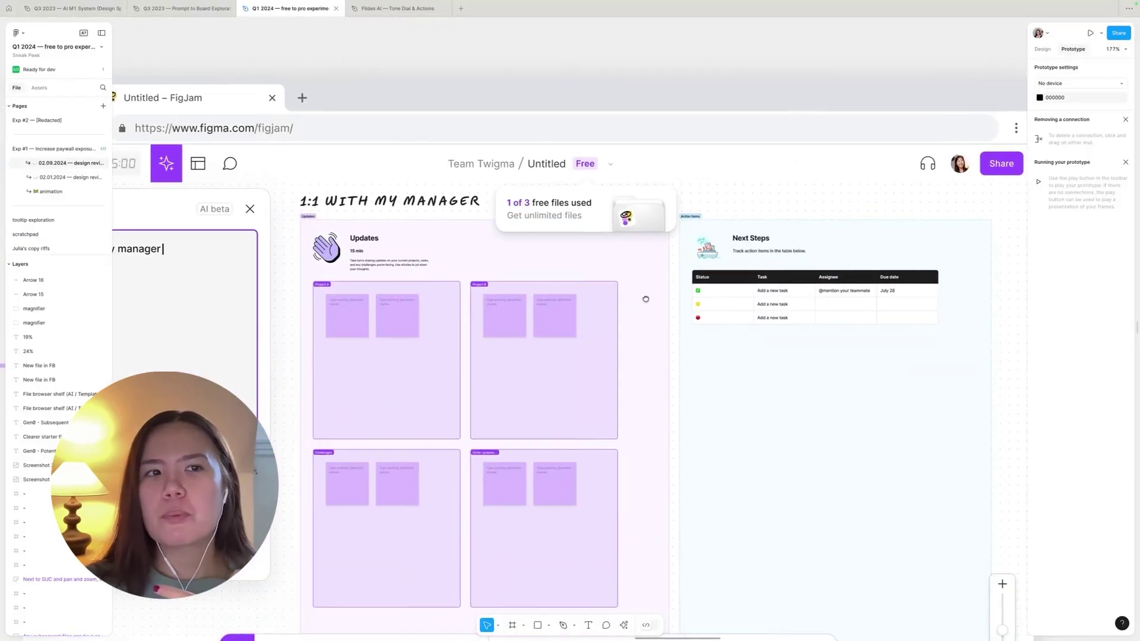
scroll(647, 300, left, 2)
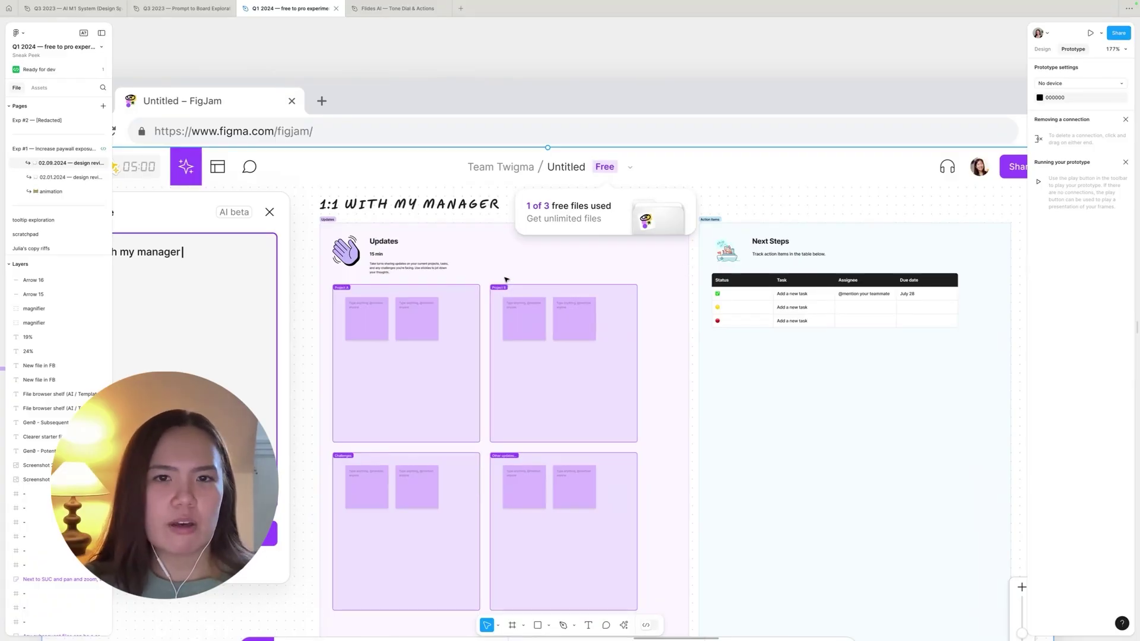
scroll(505, 279, down, 2)
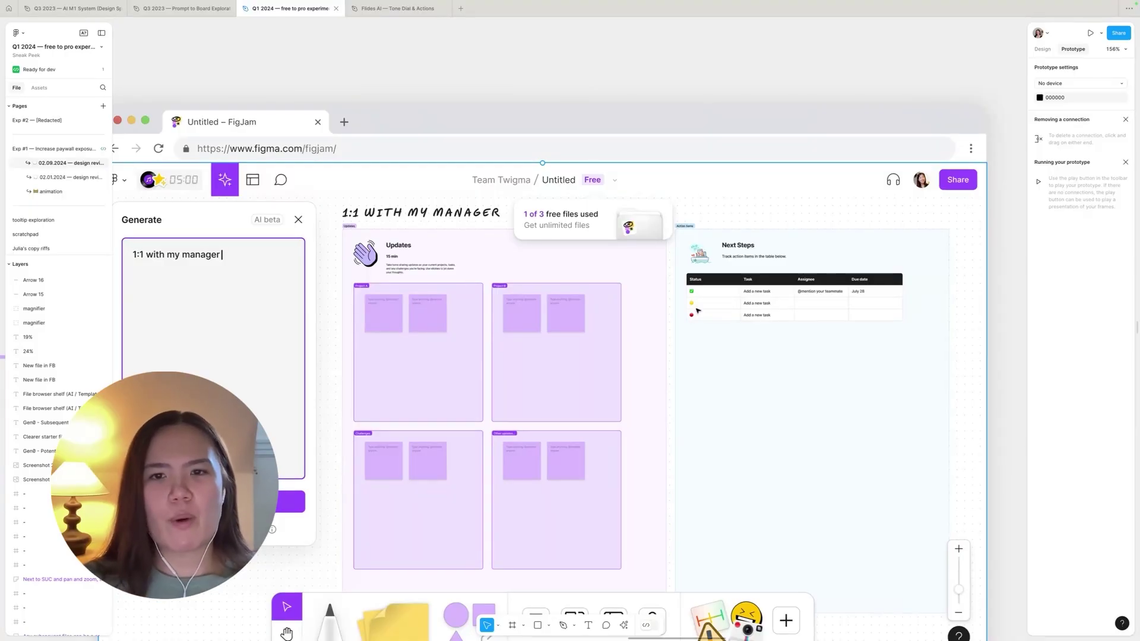
- Step two frames ahead to the 'Your last free file' tooltip, then zoom out to the grid
key(n)
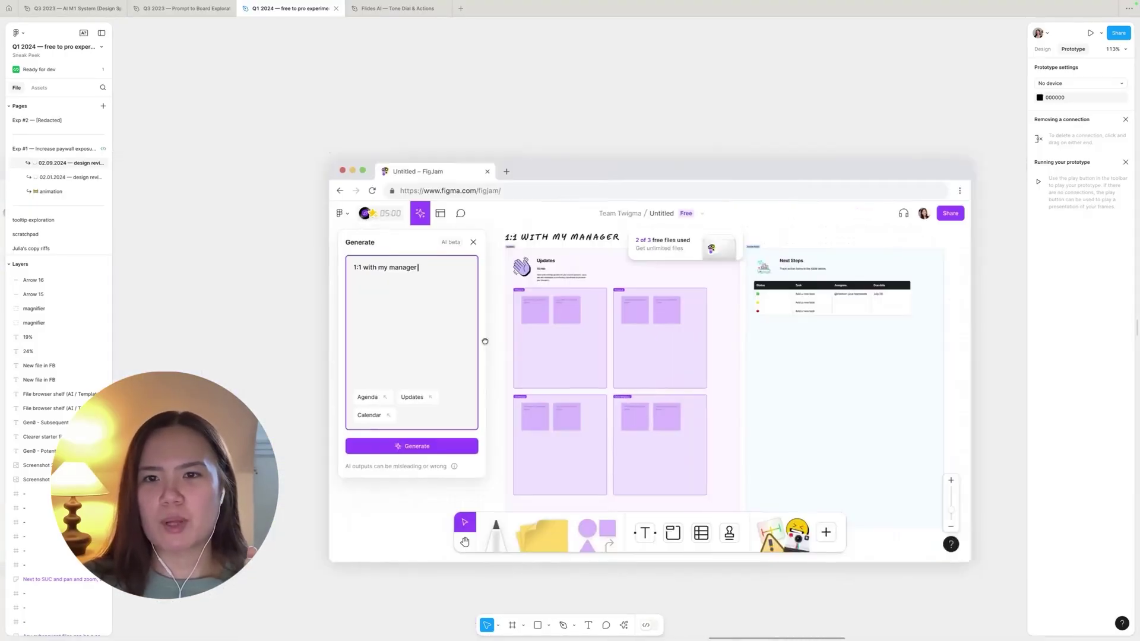
scroll(615, 277, up, 5)
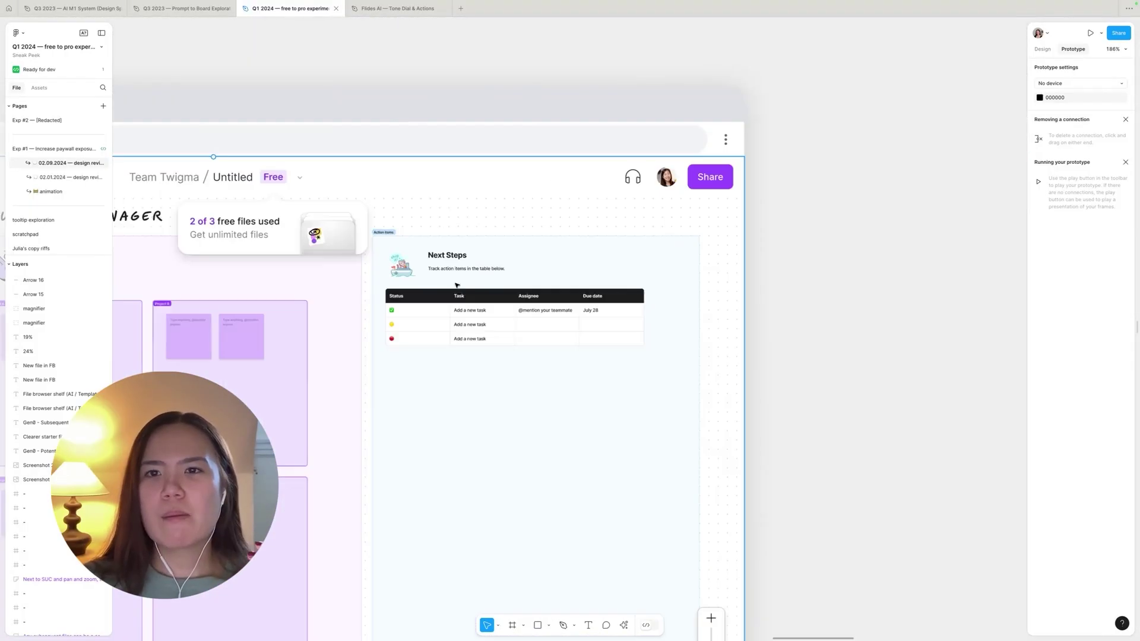
key(n)
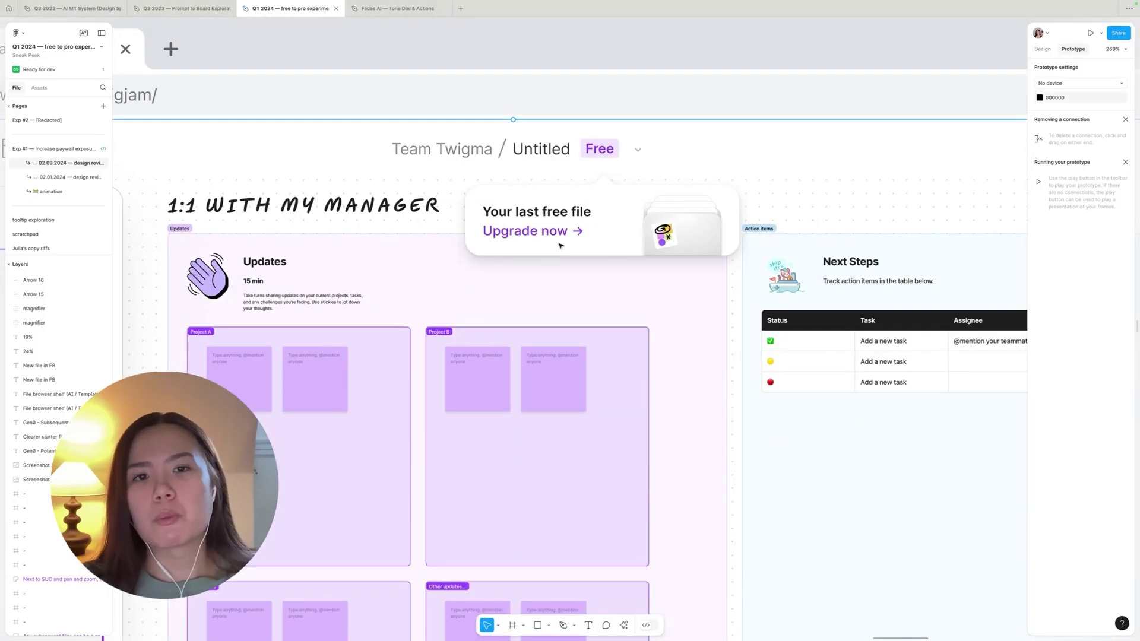
scroll(561, 244, down, 10)
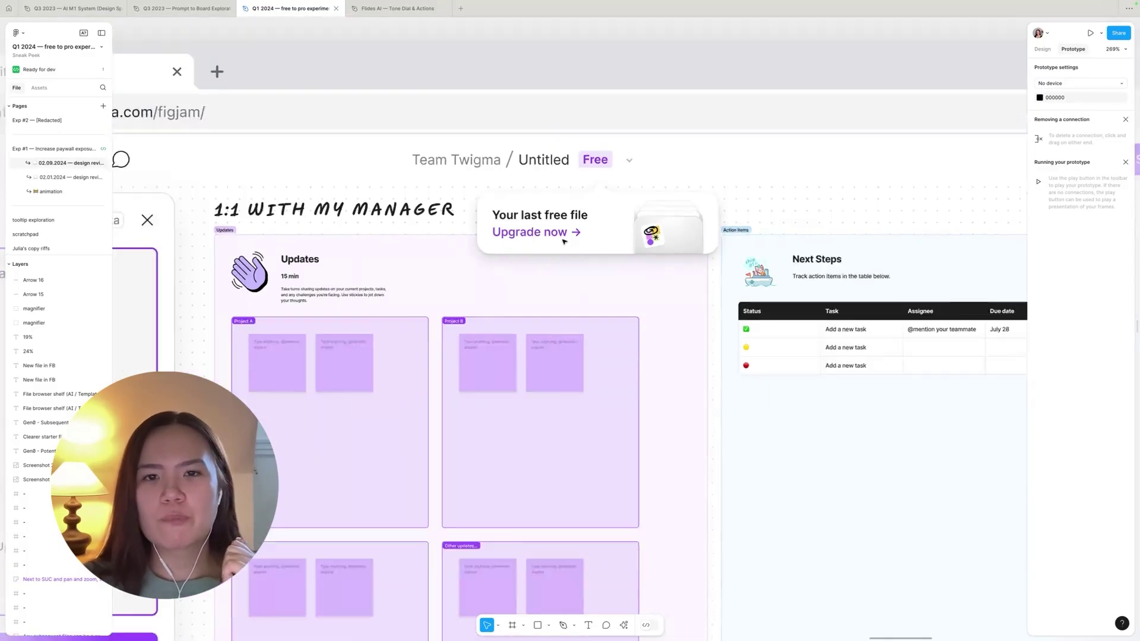
scroll(561, 240, down, 2)
scroll(593, 242, down, 5)
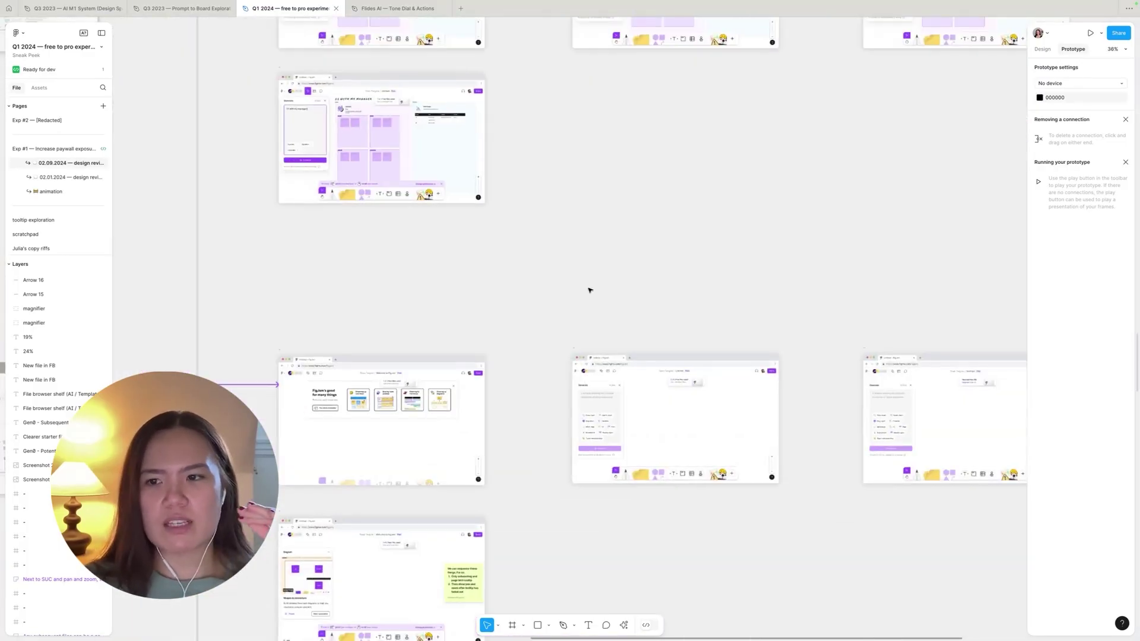
scroll(580, 160, down, 6)
- Zoom in on the Second file frame's '2 of 3 free files created' card
scroll(575, 193, up, 8)
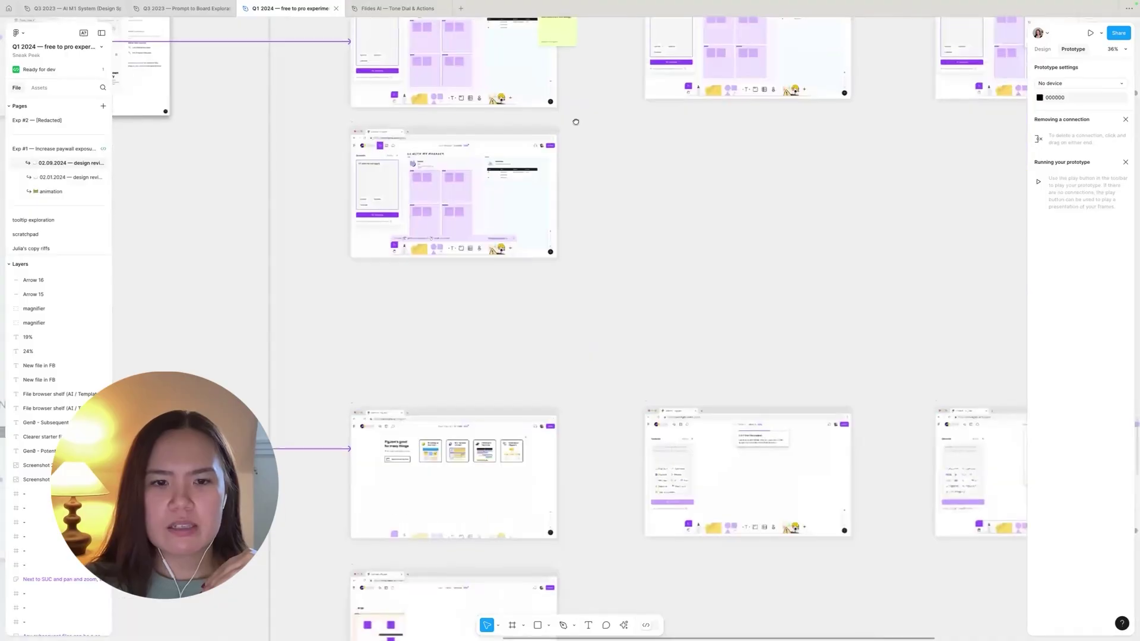
scroll(588, 262, down, 2)
scroll(588, 262, down, 5)
scroll(590, 303, up, 10)
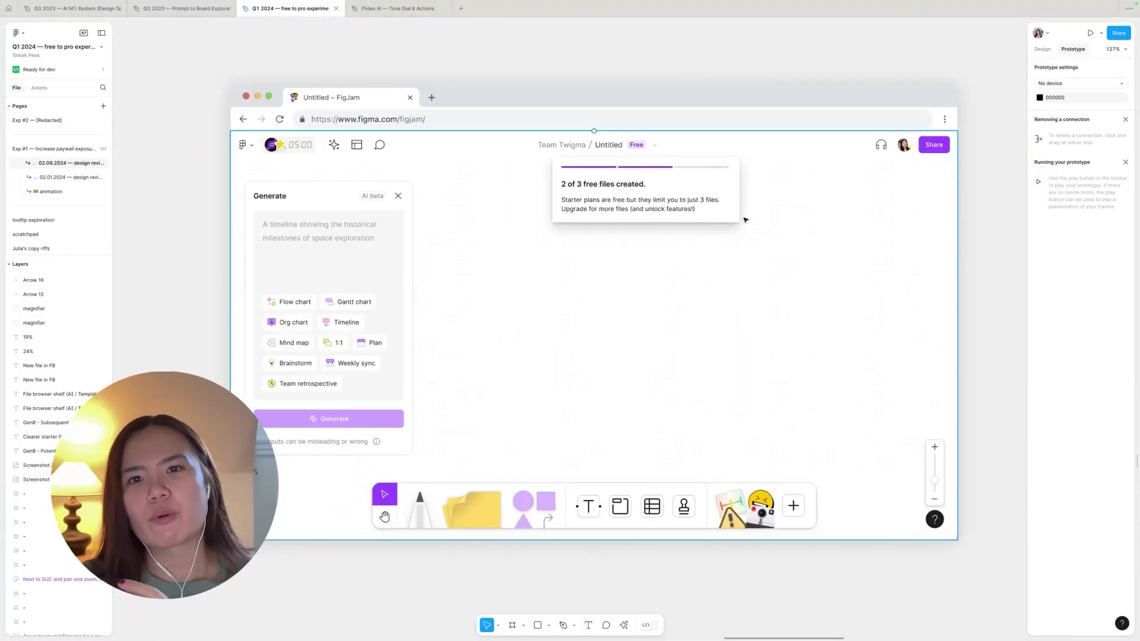
scroll(768, 224, up, 5)
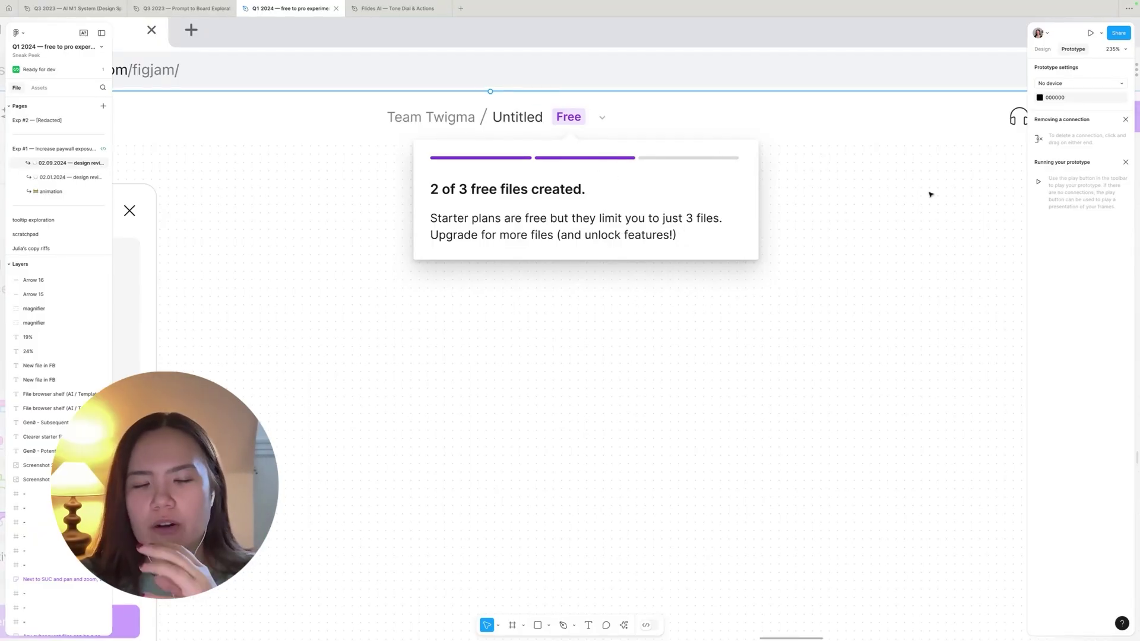
scroll(460, 285, down, 10)
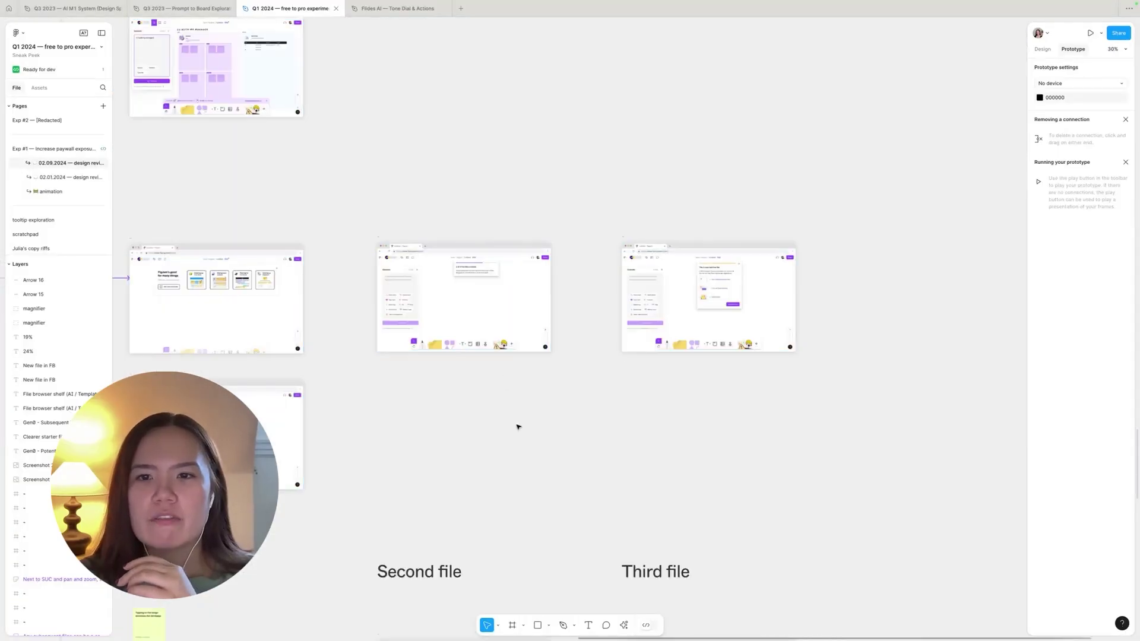
scroll(469, 300, up, 8)
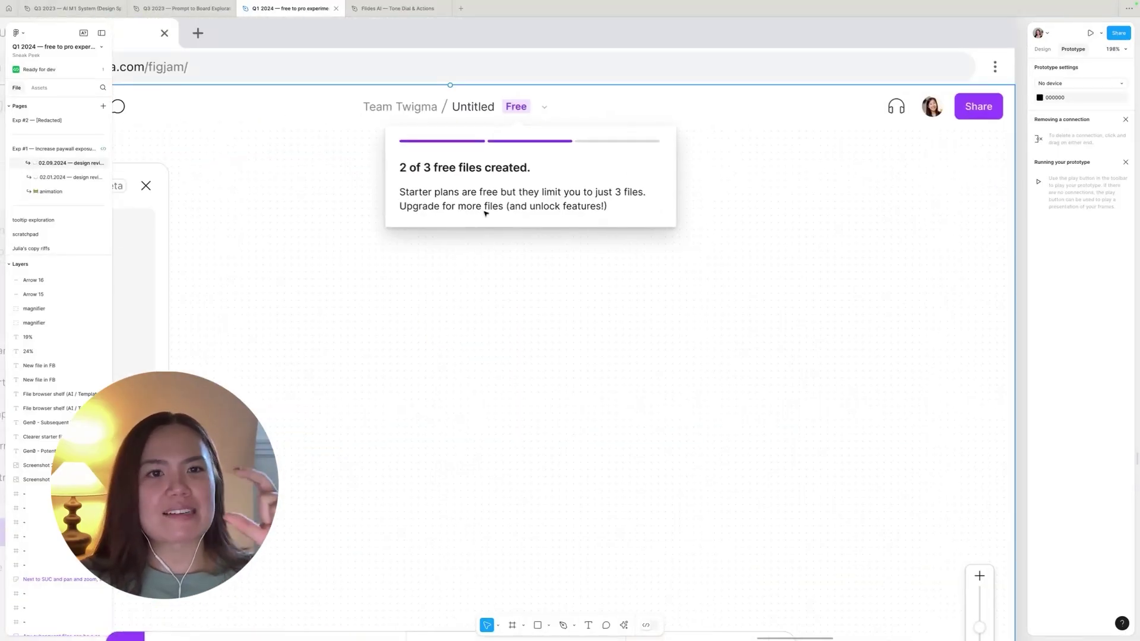
scroll(483, 213, down, 3)
- Jump to the Third file's 'This is your last free file' frame and zoom out beside the progress card
key(n)
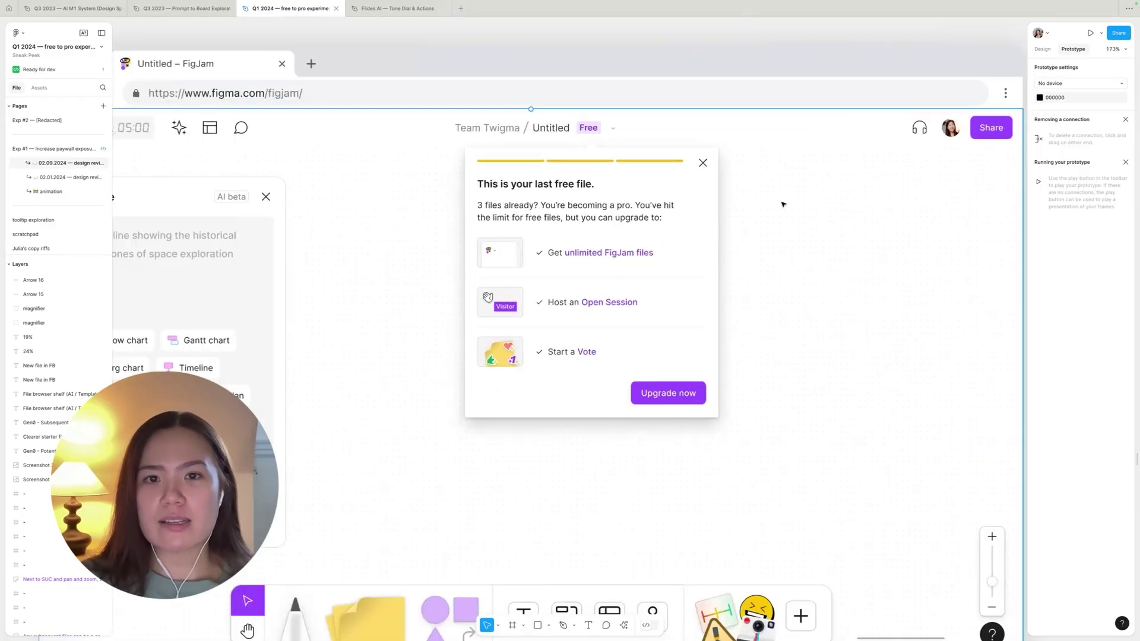
scroll(757, 231, left, 1)
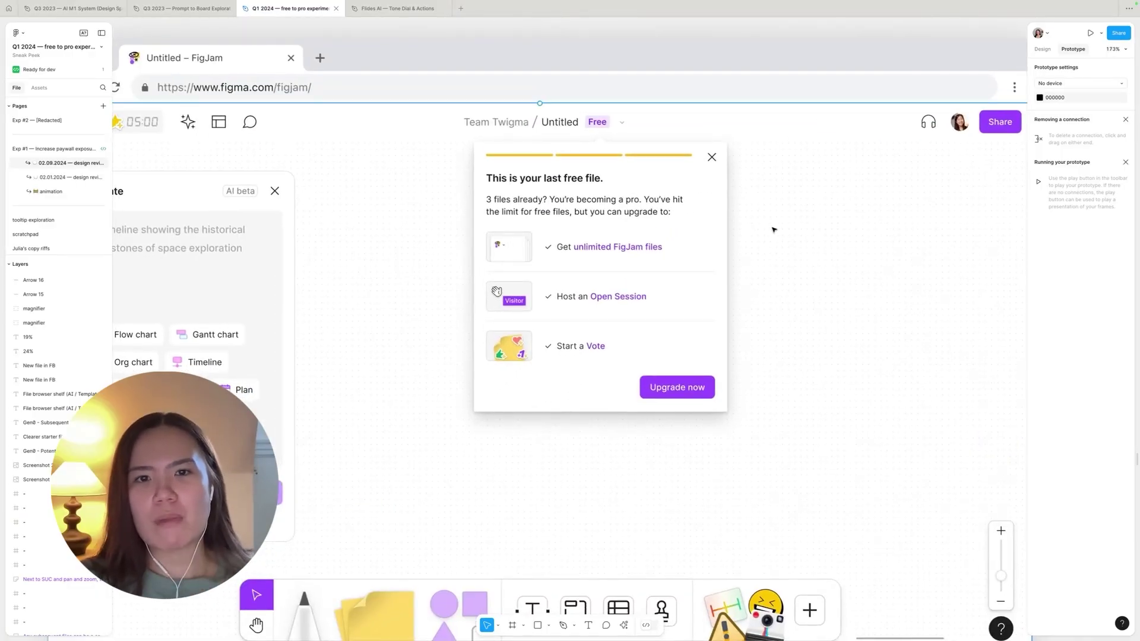
scroll(407, 257, down, 5)
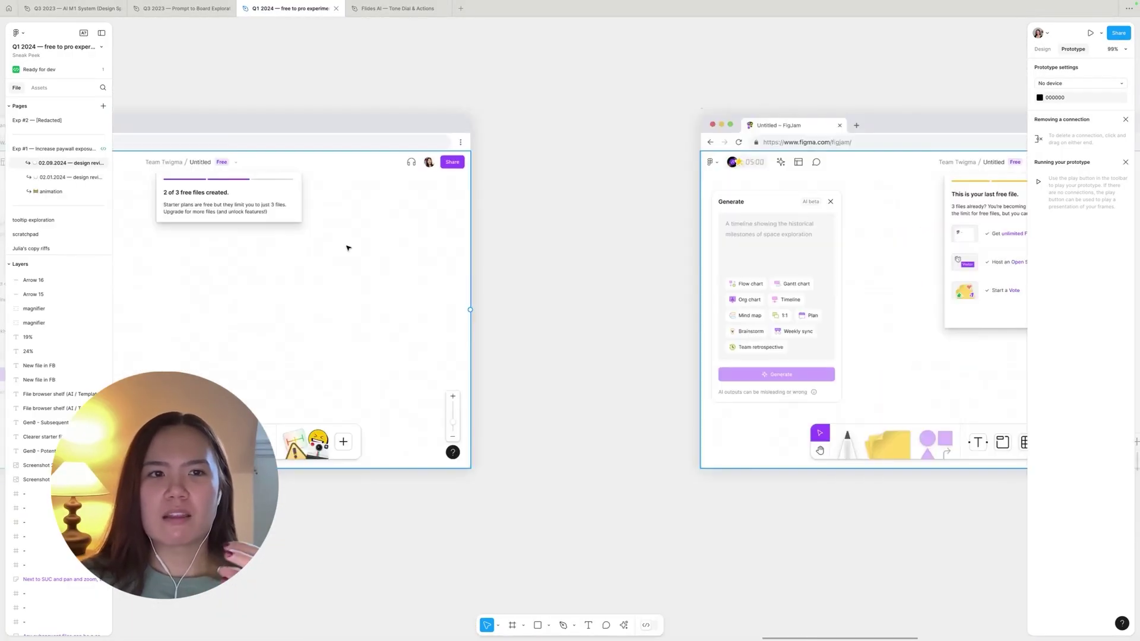
scroll(348, 248, up, 5)
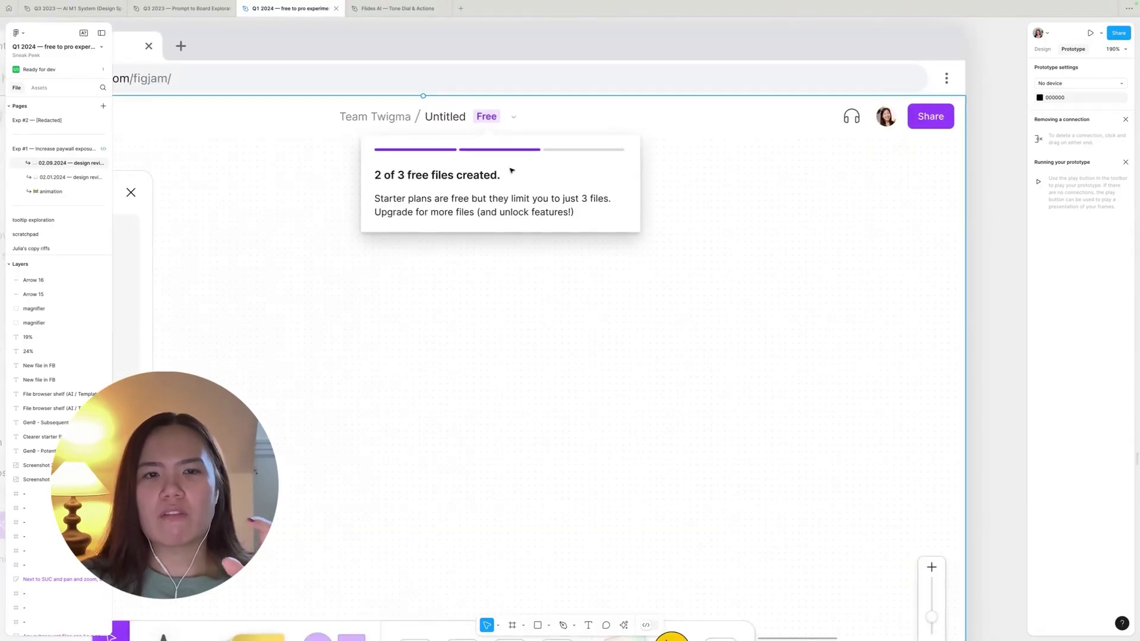
scroll(473, 208, down, 5)
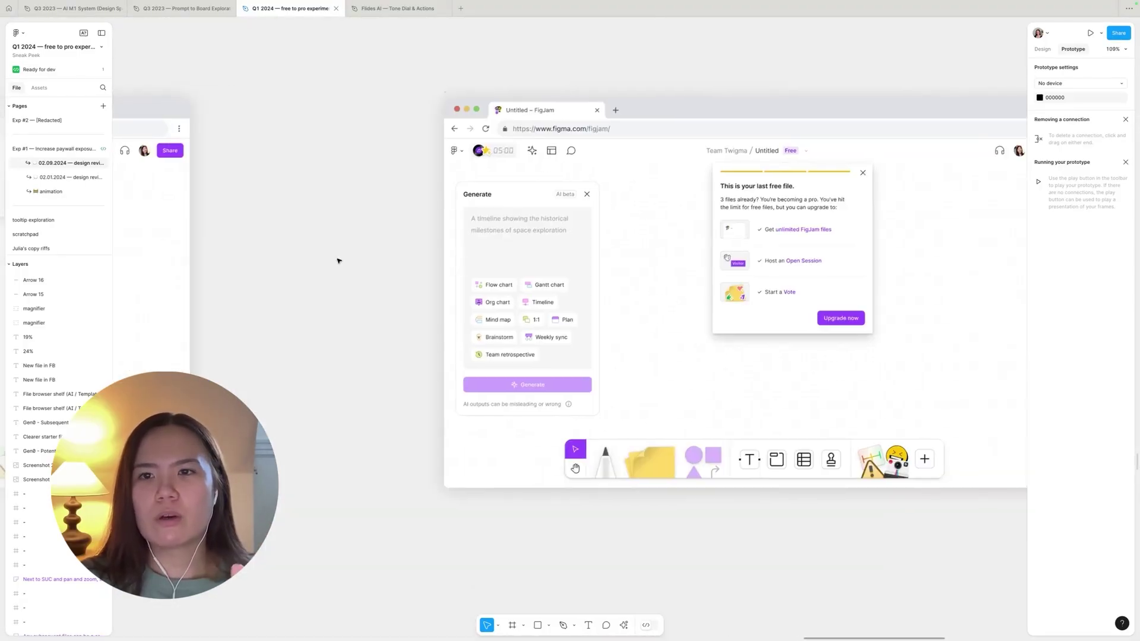
scroll(733, 251, up, 5)
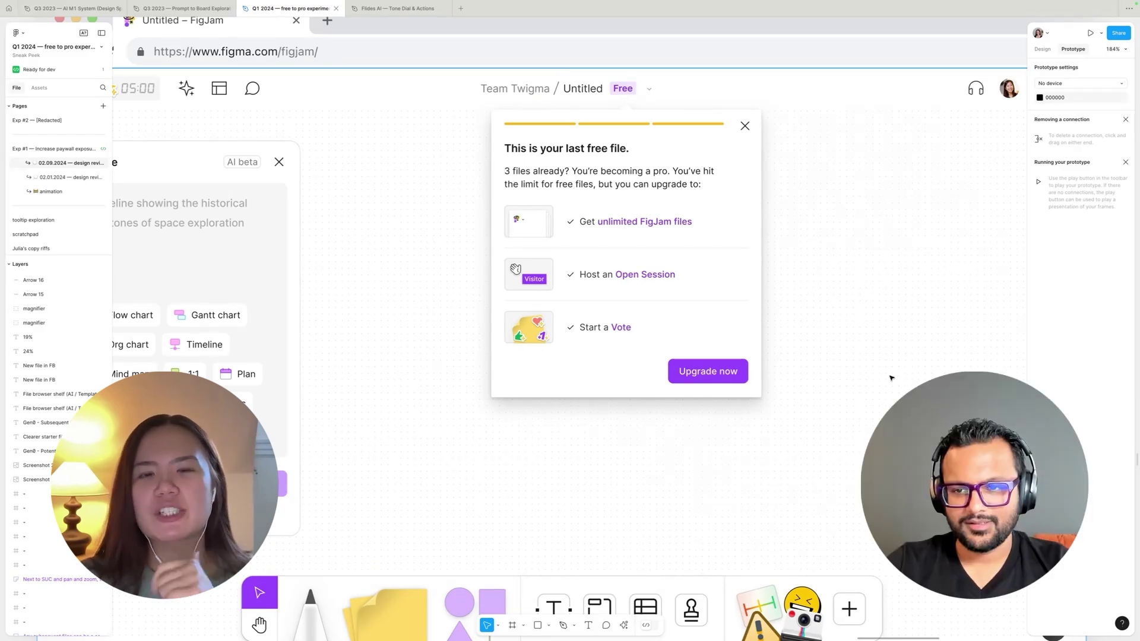
scroll(748, 358, down, 3)
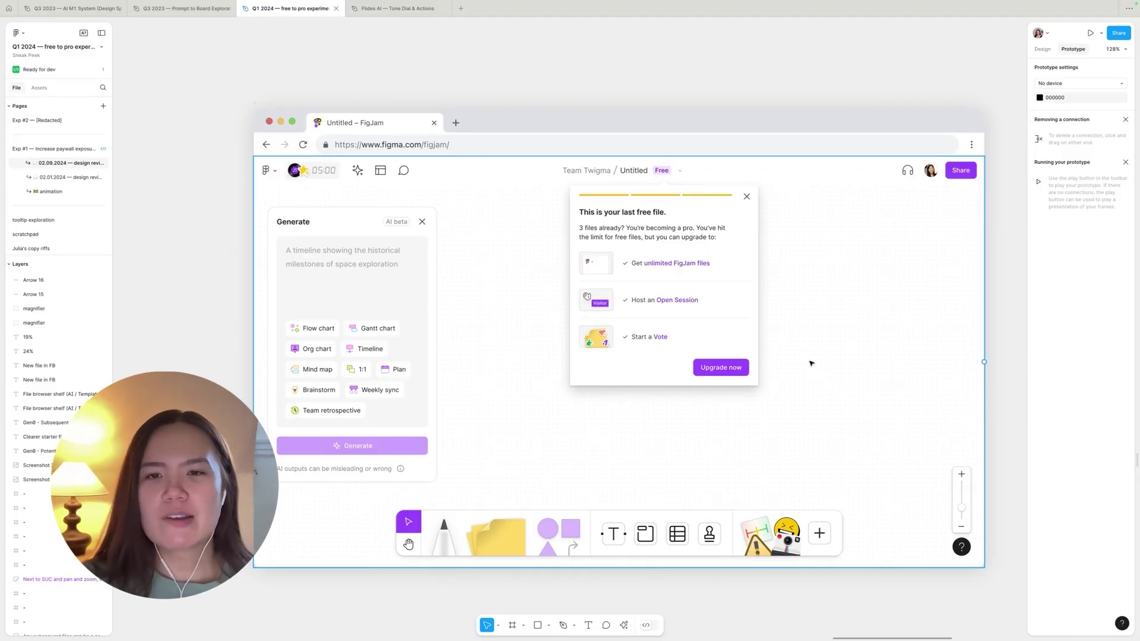
scroll(792, 354, down, 5)
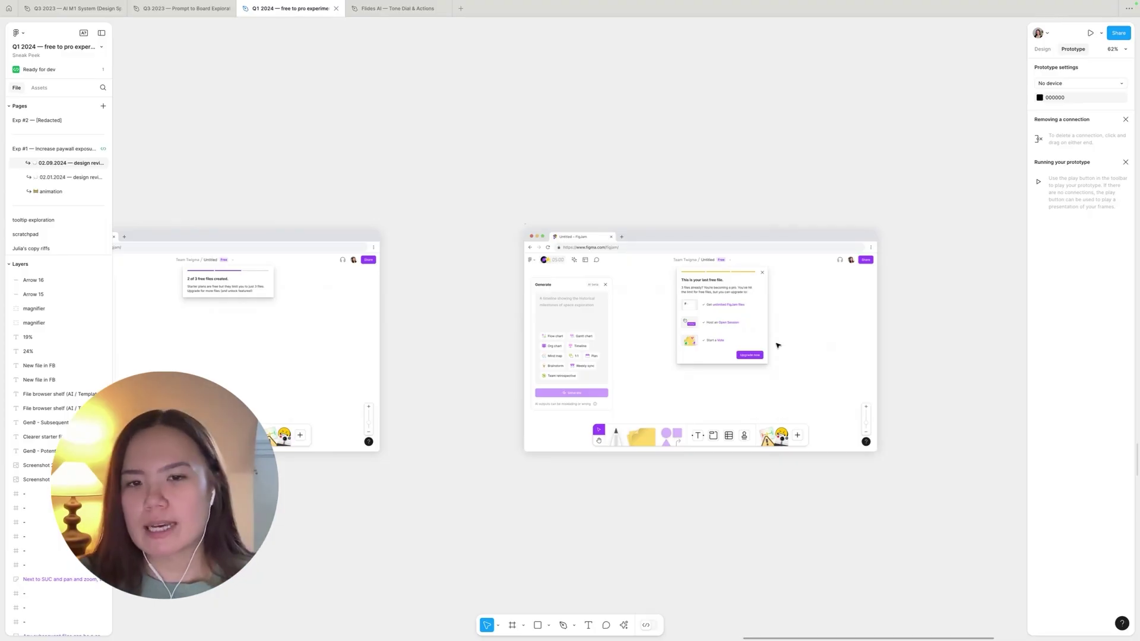
- Pan across to the next concept's file frames
scroll(606, 287, down, 5)
drag(604, 287, 667, 246)
scroll(667, 245, down, 10)
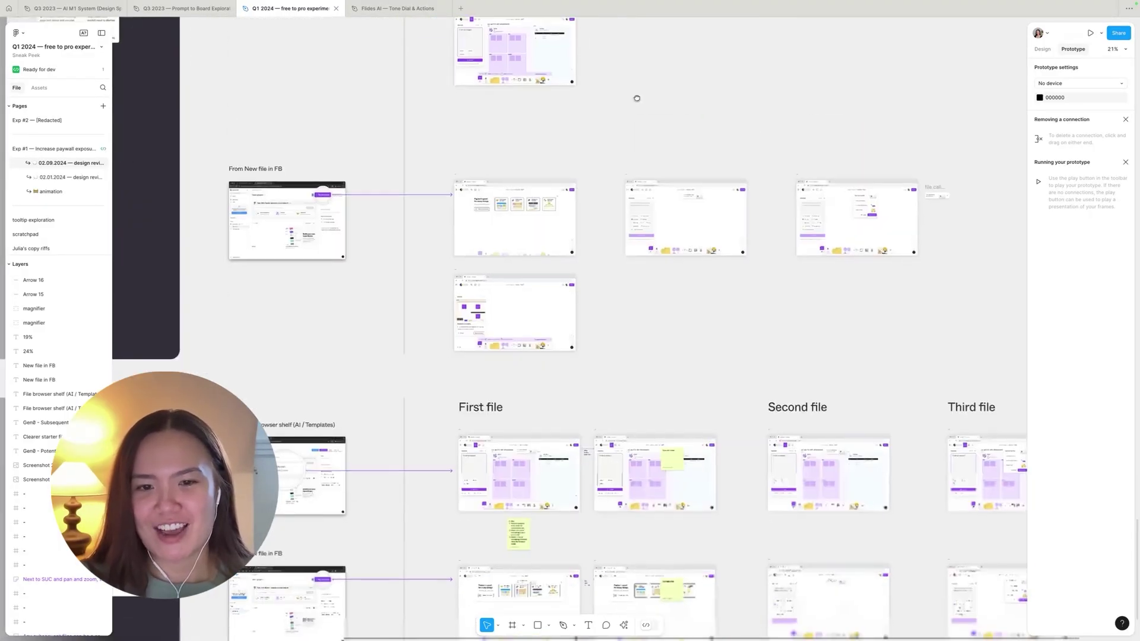
scroll(651, 235, down, 5)
scroll(728, 335, down, 5)
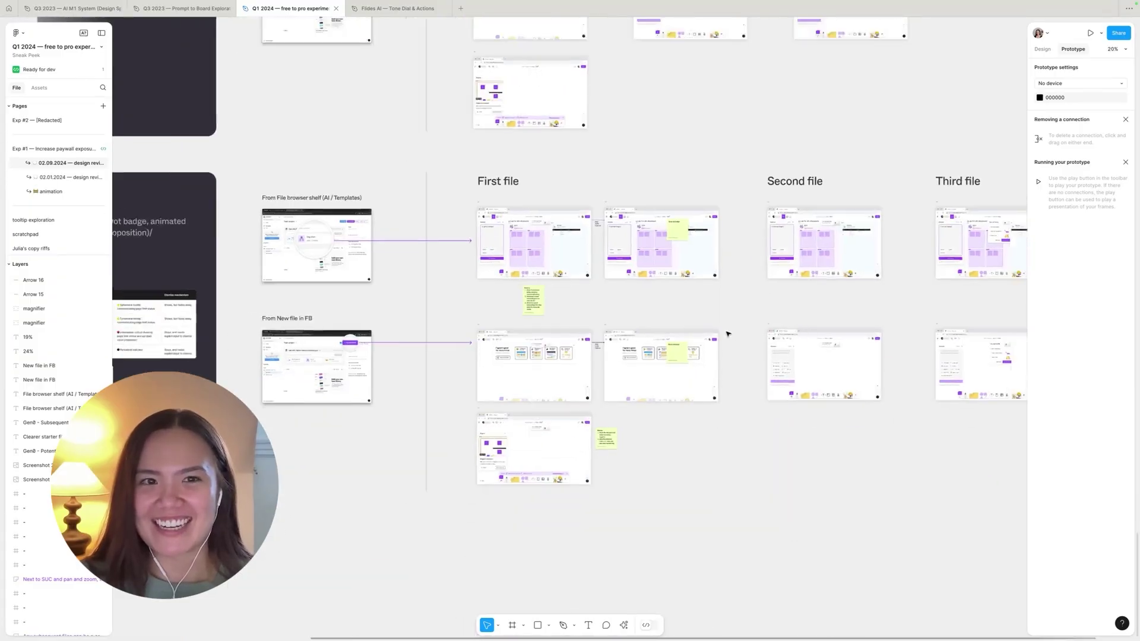
scroll(716, 309, up, 5)
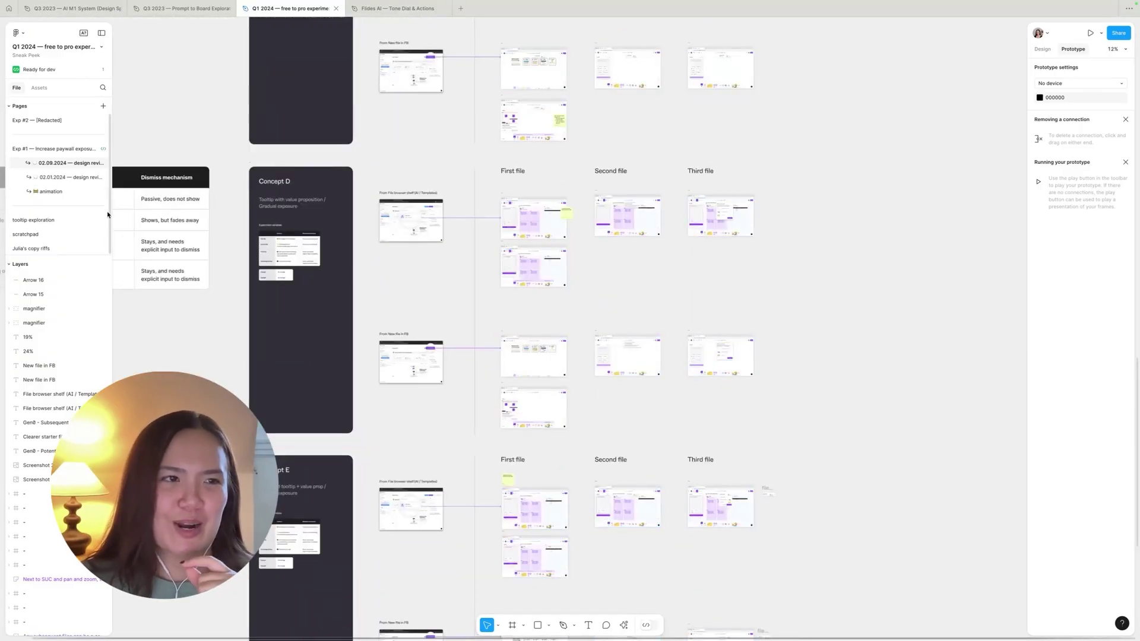
- Switch to the animation page and centre the Flow 10 and Flow 11 frames
click(50, 191)
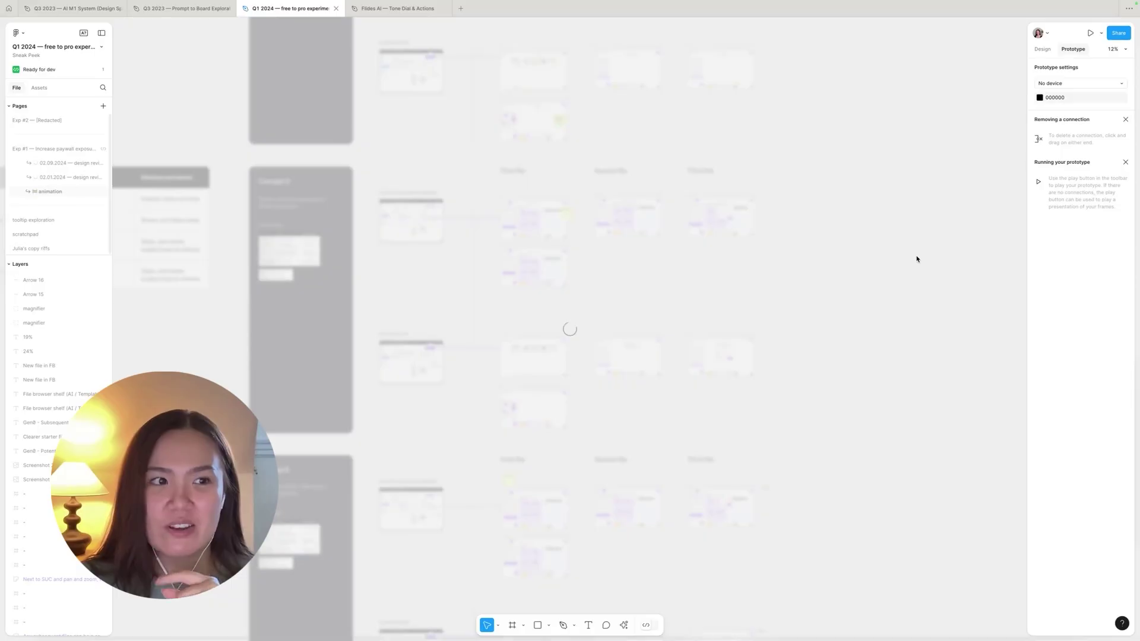
scroll(772, 237, down, 3)
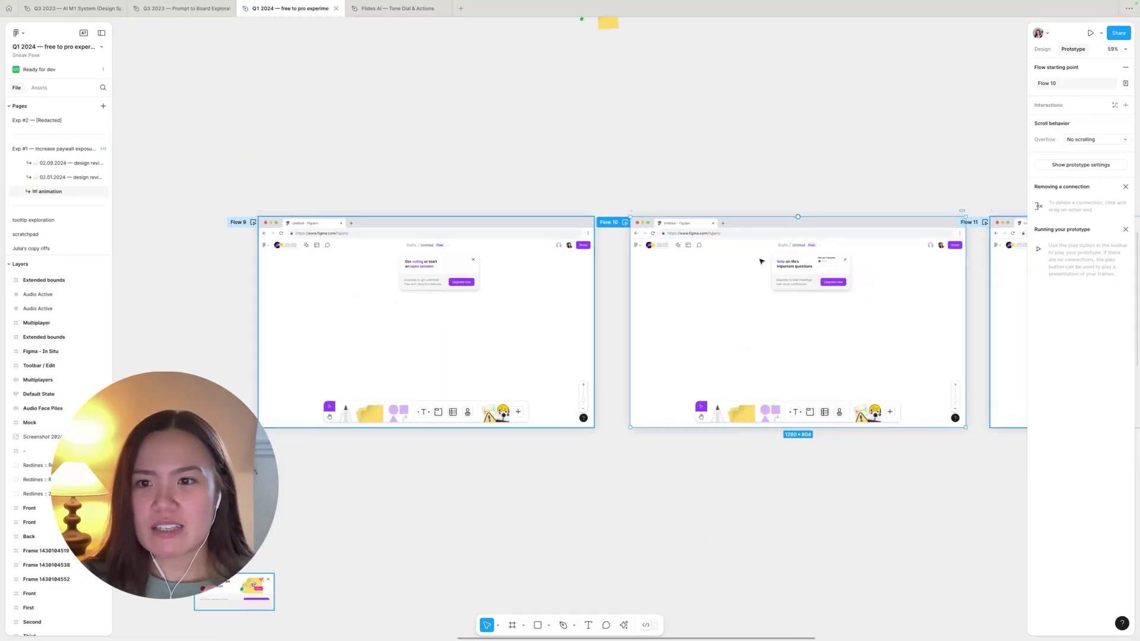
scroll(791, 158, up, 5)
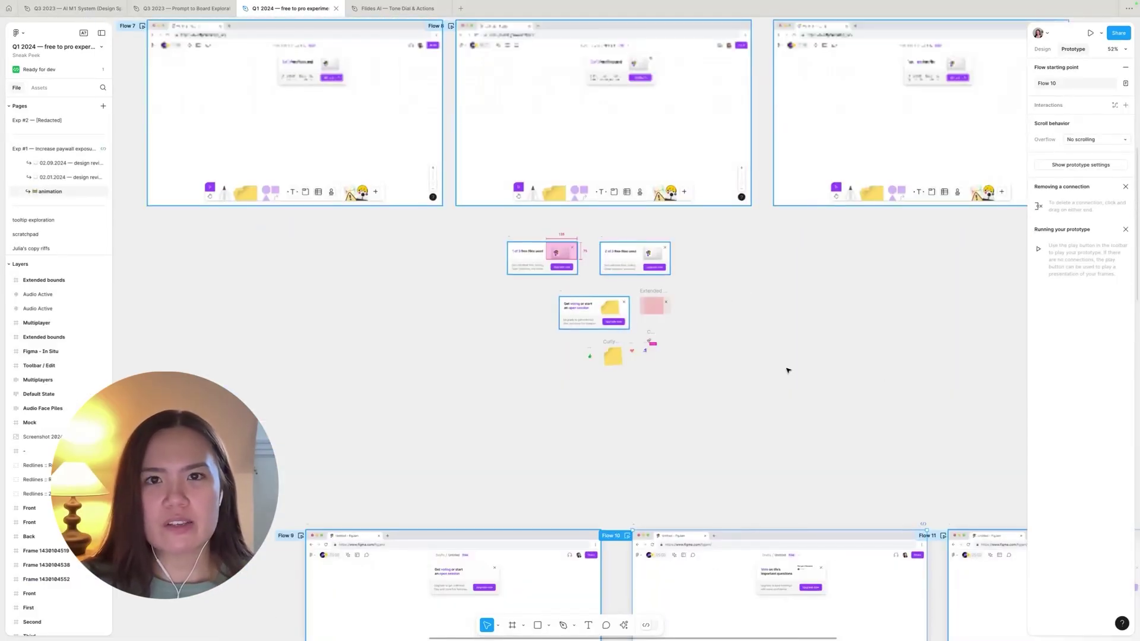
scroll(727, 333, down, 5)
scroll(728, 333, right, 5)
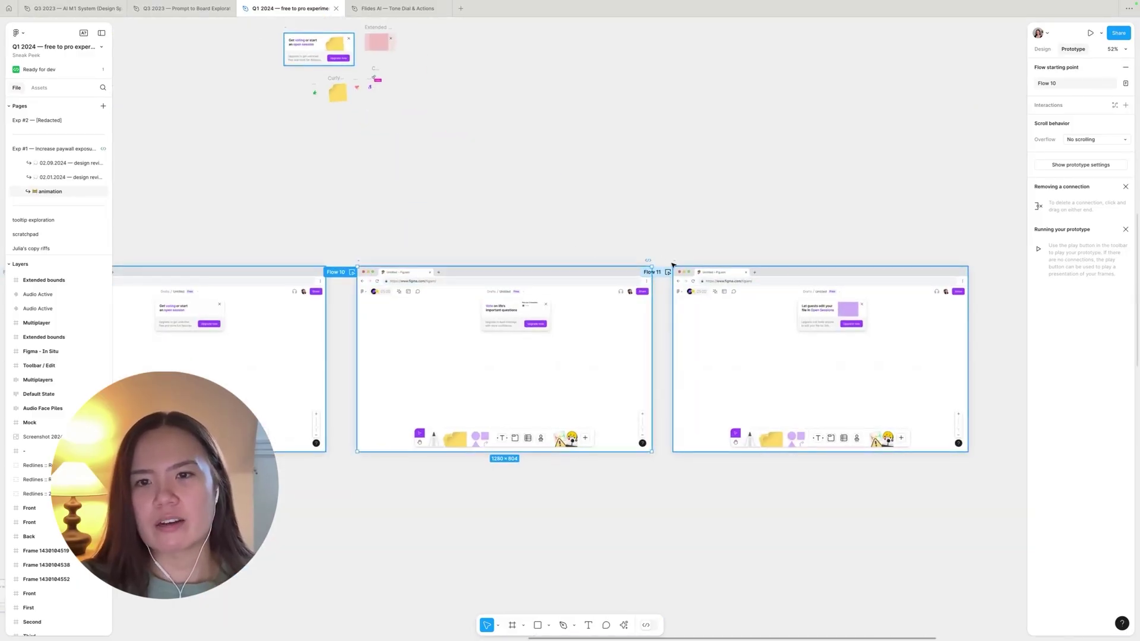
click(668, 273)
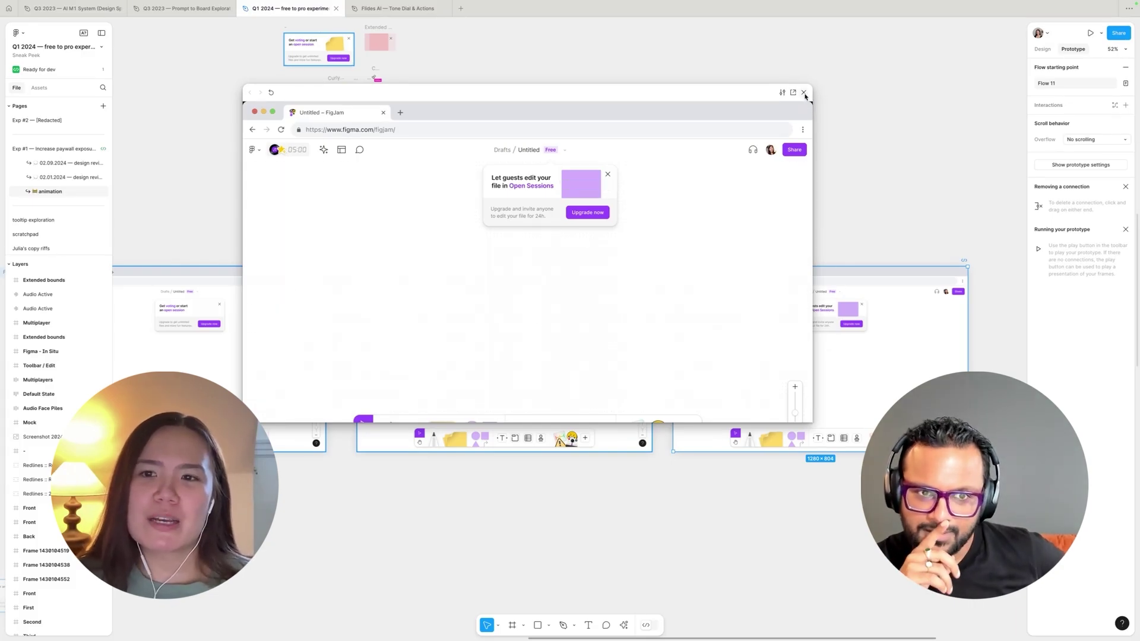
click(804, 93)
scroll(580, 208, down, 2)
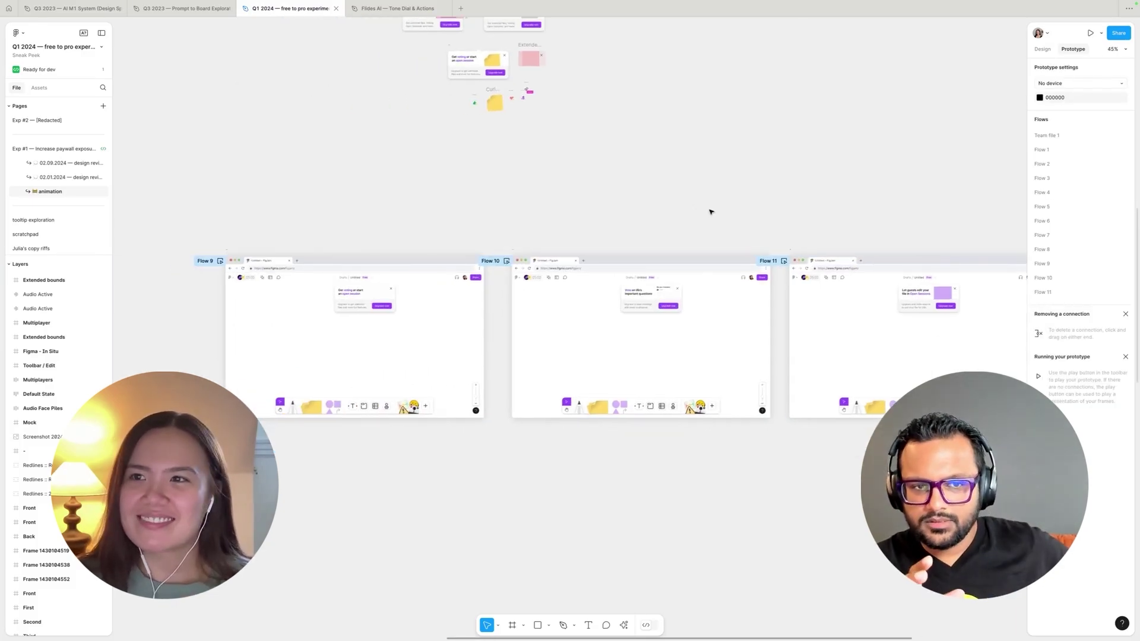
- Zoom out to 30% so Flows 7–8, Flows 9–11 and the tooltip cards between them show
scroll(704, 204, up, 5)
scroll(666, 265, down, 1)
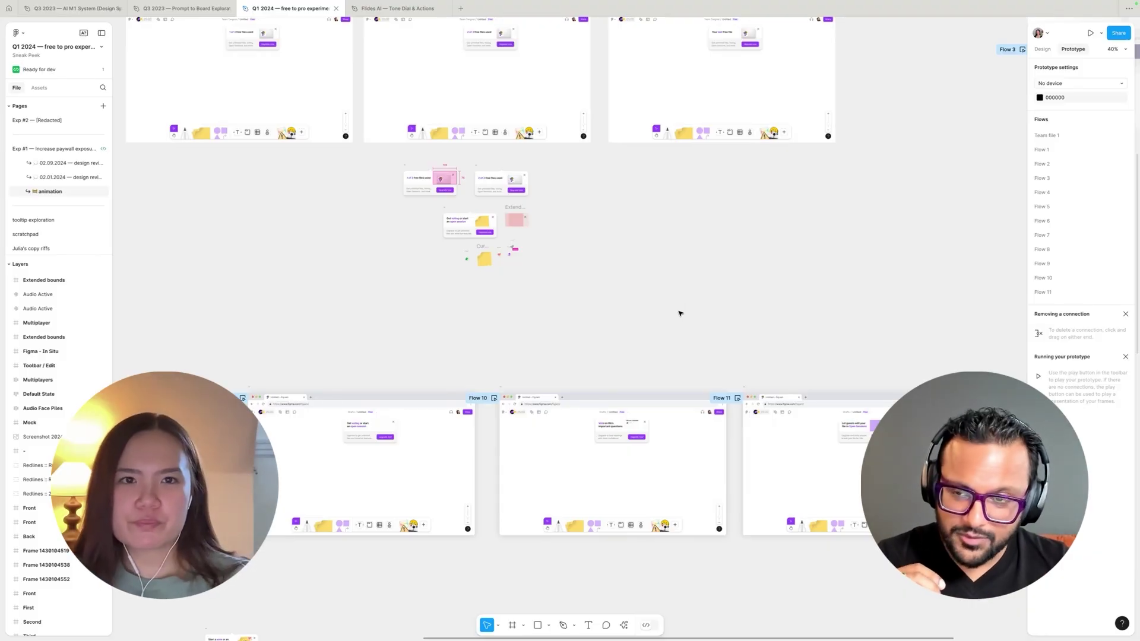
scroll(677, 311, left, 2)
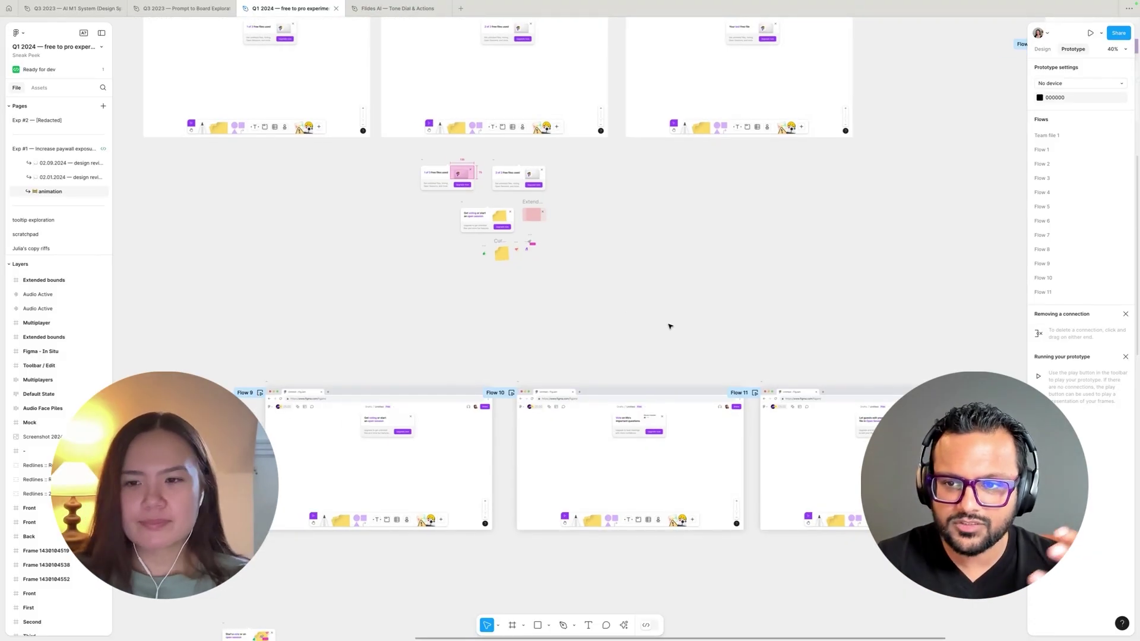
scroll(665, 326, down, 3)
scroll(734, 338, right, 2)
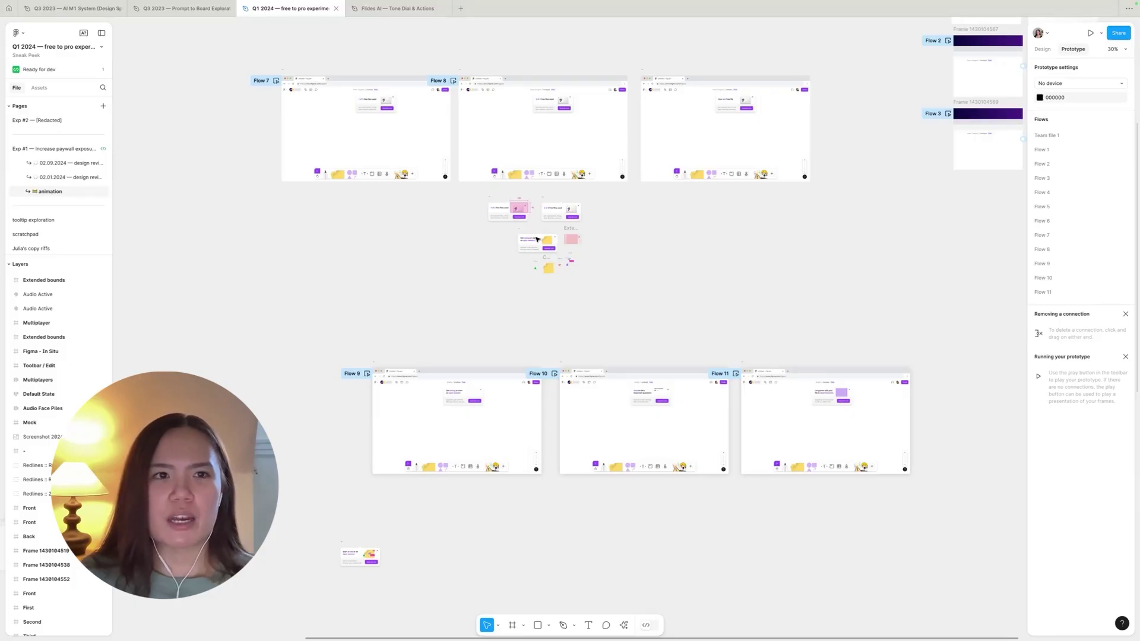
scroll(264, 87, up, 5)
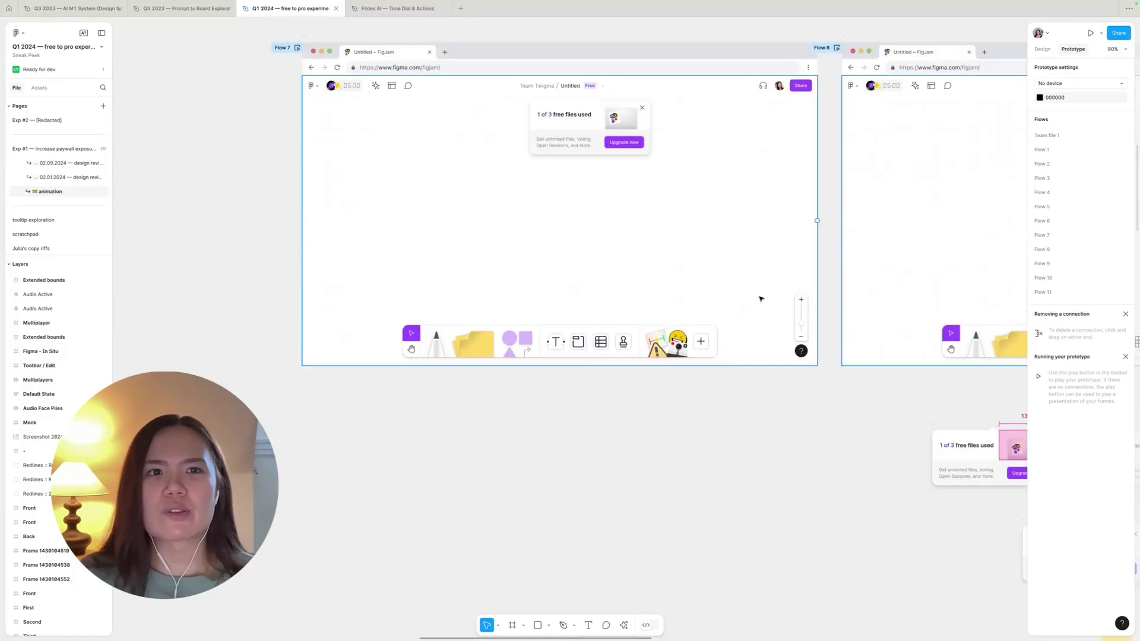
scroll(270, 256, down, 5)
scroll(803, 435, down, 4)
scroll(790, 372, right, 3)
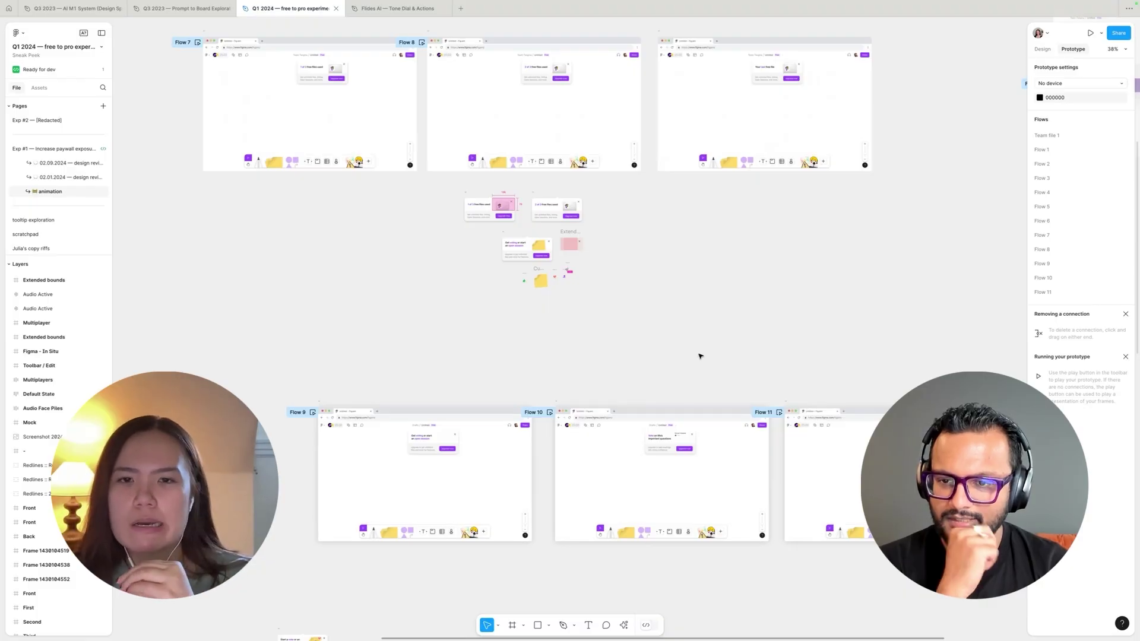
- Drag the Flow 9–11 frames up and left beneath the Flow 7–8 row, then deselect
scroll(703, 283, up, 3)
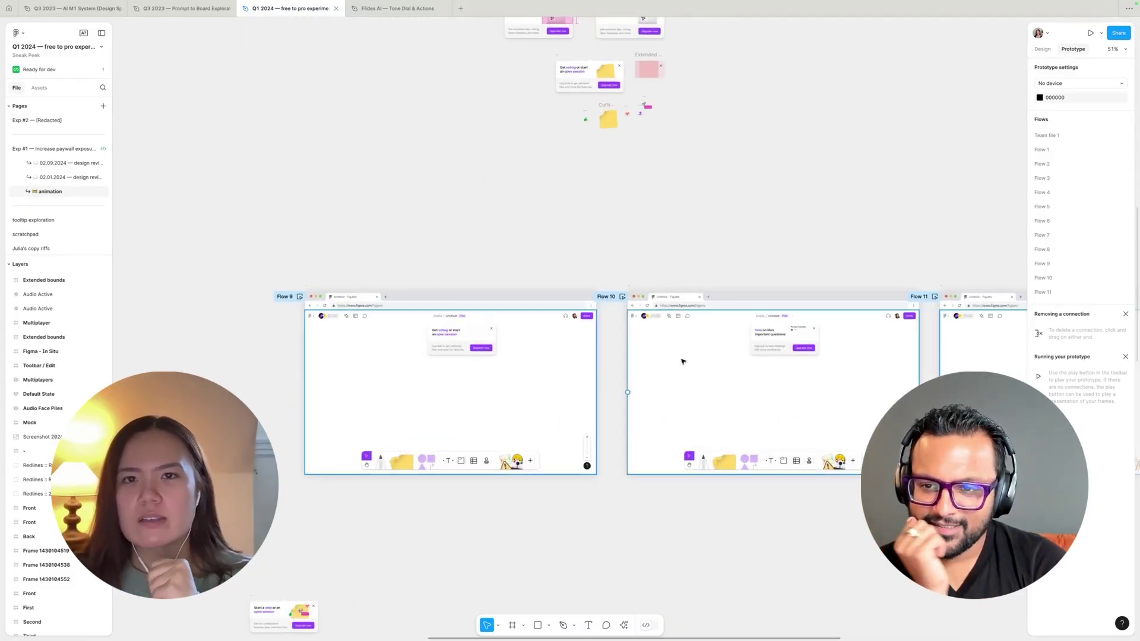
scroll(704, 315, down, 3)
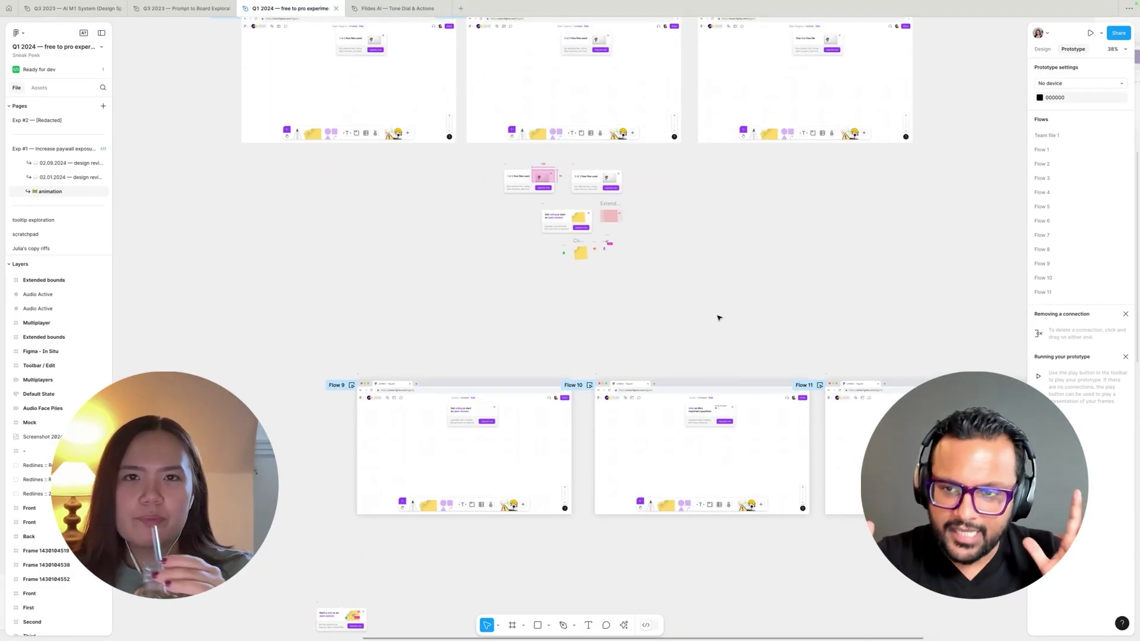
scroll(722, 308, down, 4)
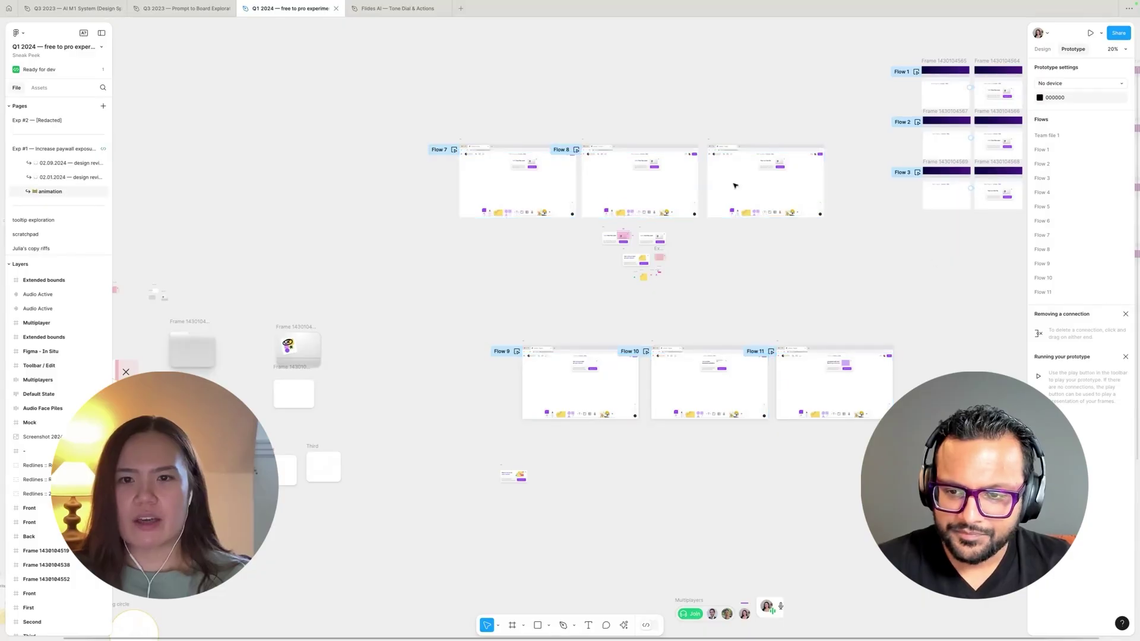
drag(929, 448, 443, 311)
drag(599, 404, 539, 363)
click(557, 398)
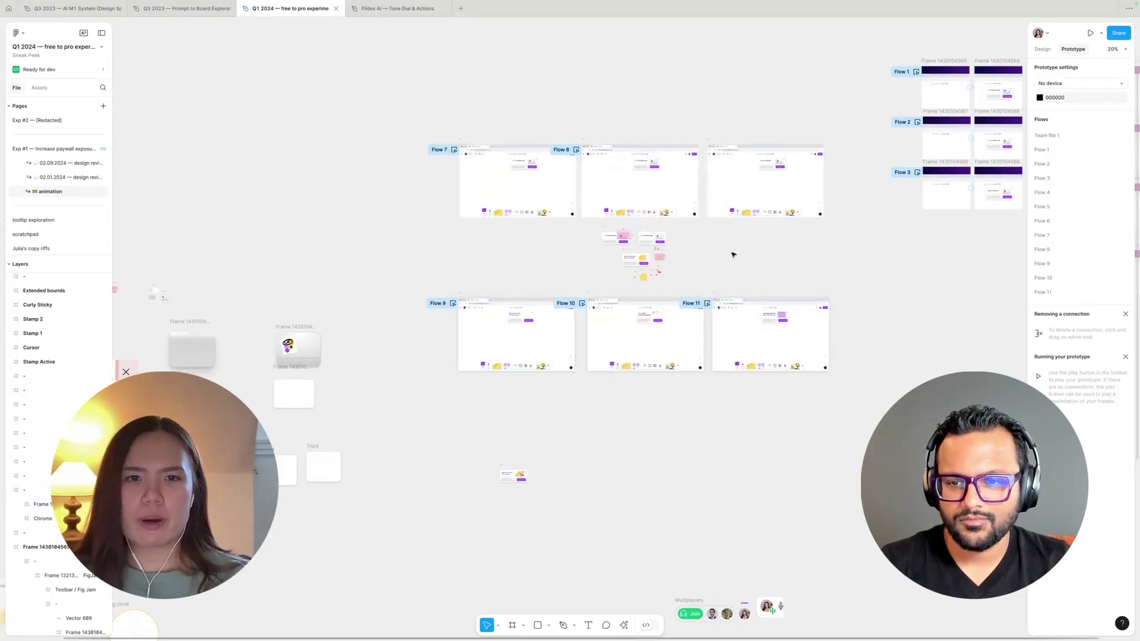
- Zoom and pan over the Flow 10 and Flow 11 nudge frames
scroll(635, 237, up, 6)
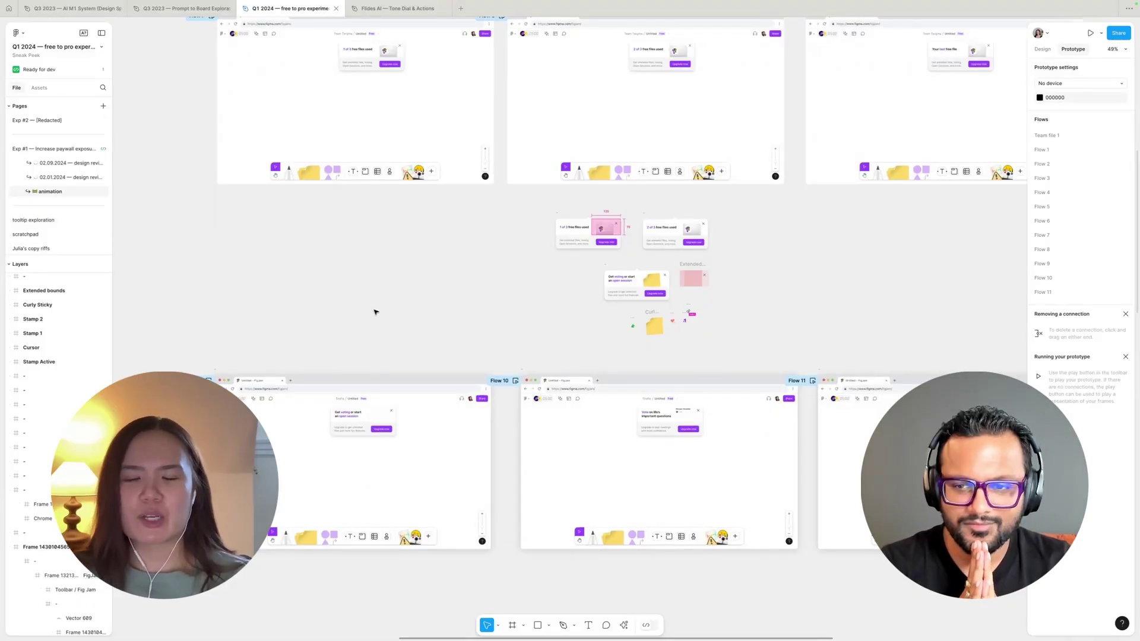
scroll(388, 301, right, 3)
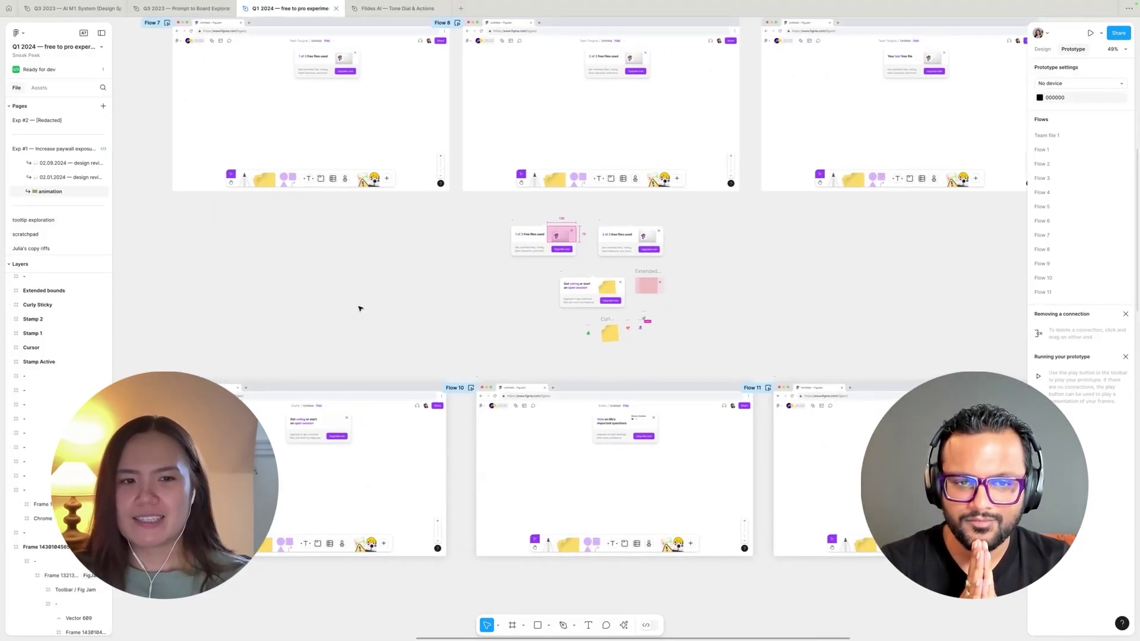
scroll(459, 347, up, 2)
scroll(459, 348, right, 2)
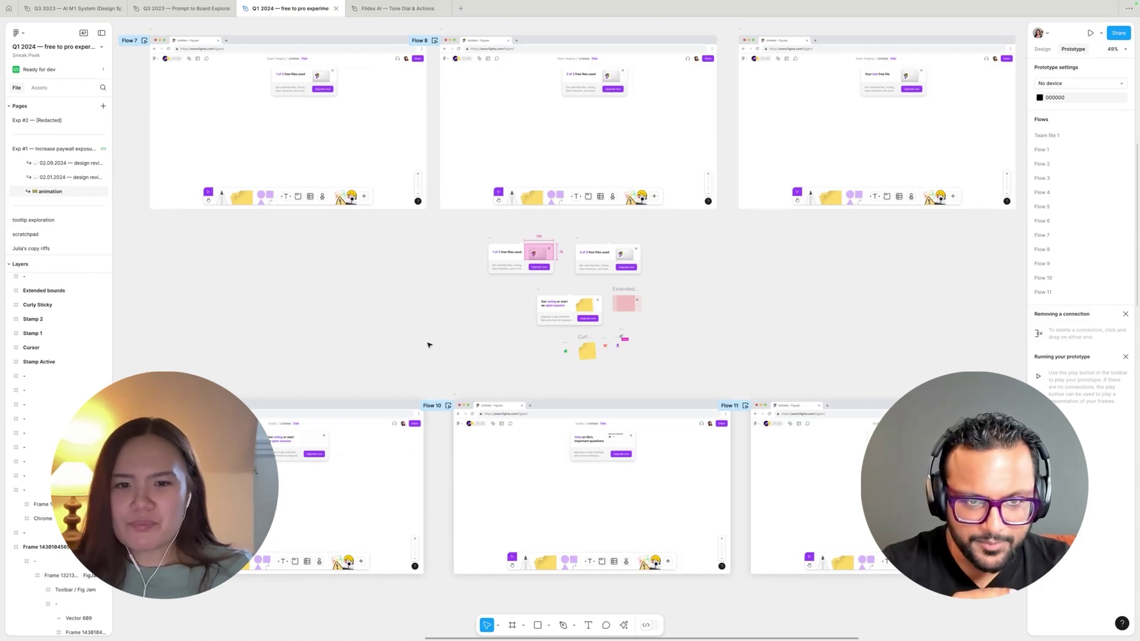
scroll(427, 344, up, 2)
scroll(636, 420, down, 3)
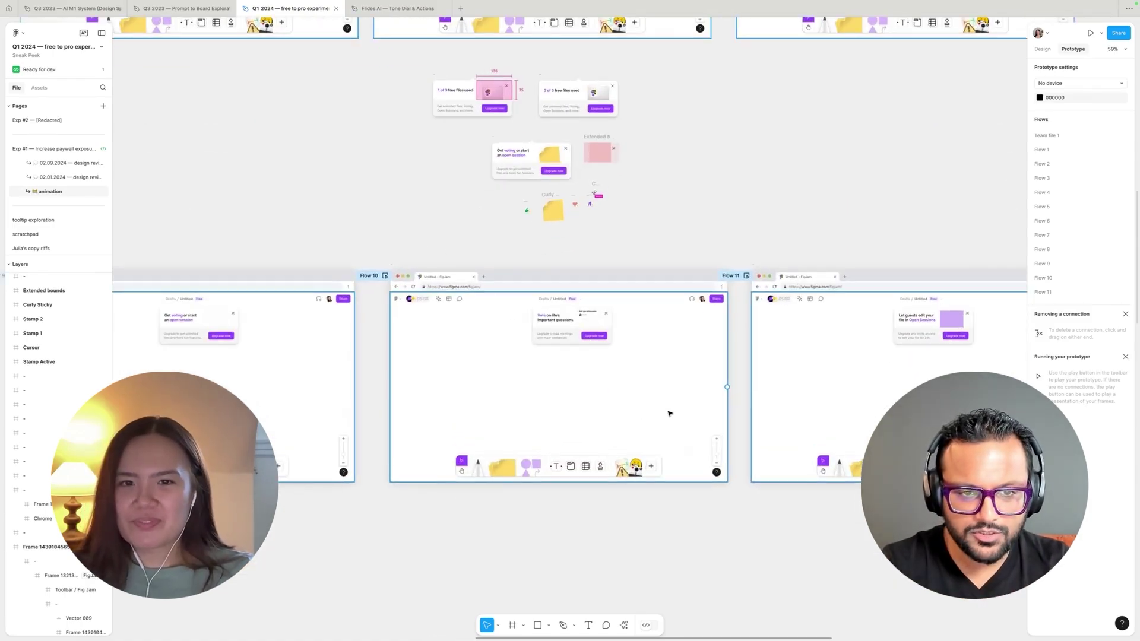
scroll(521, 333, up, 10)
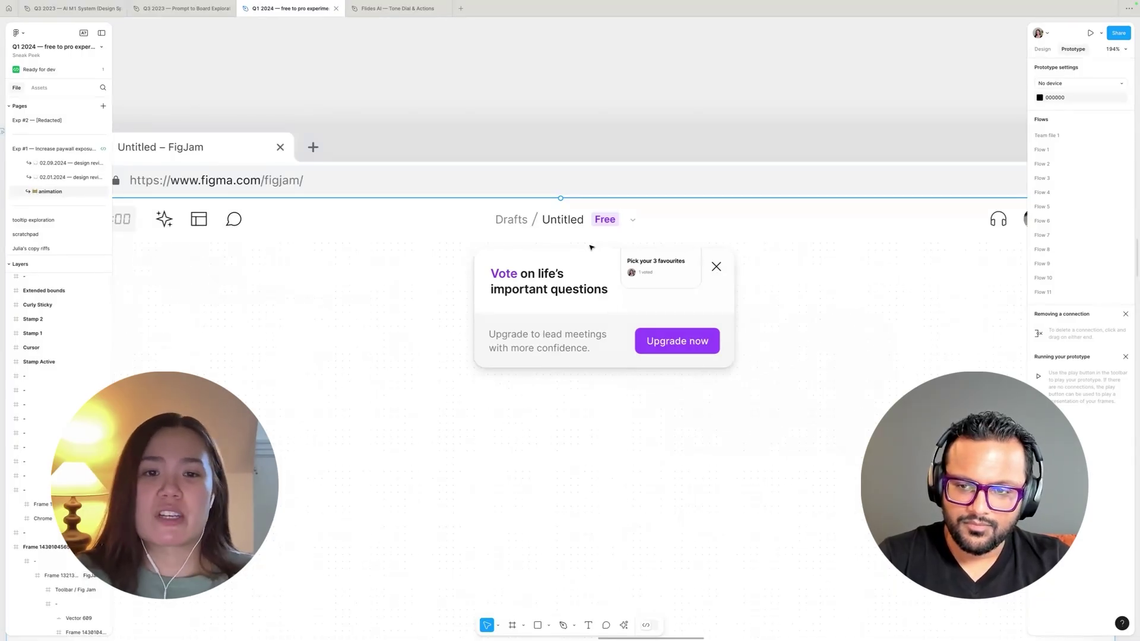
scroll(590, 247, down, 5)
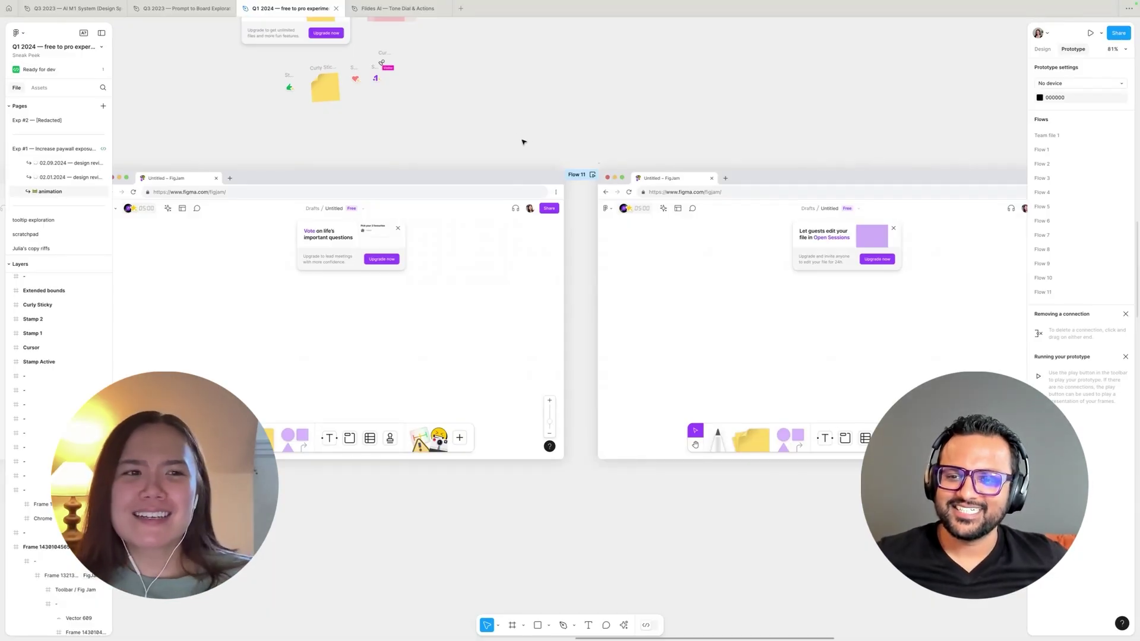
- Center the Flow 10 tooltip mockup and zoom in on it
right_click(489, 134)
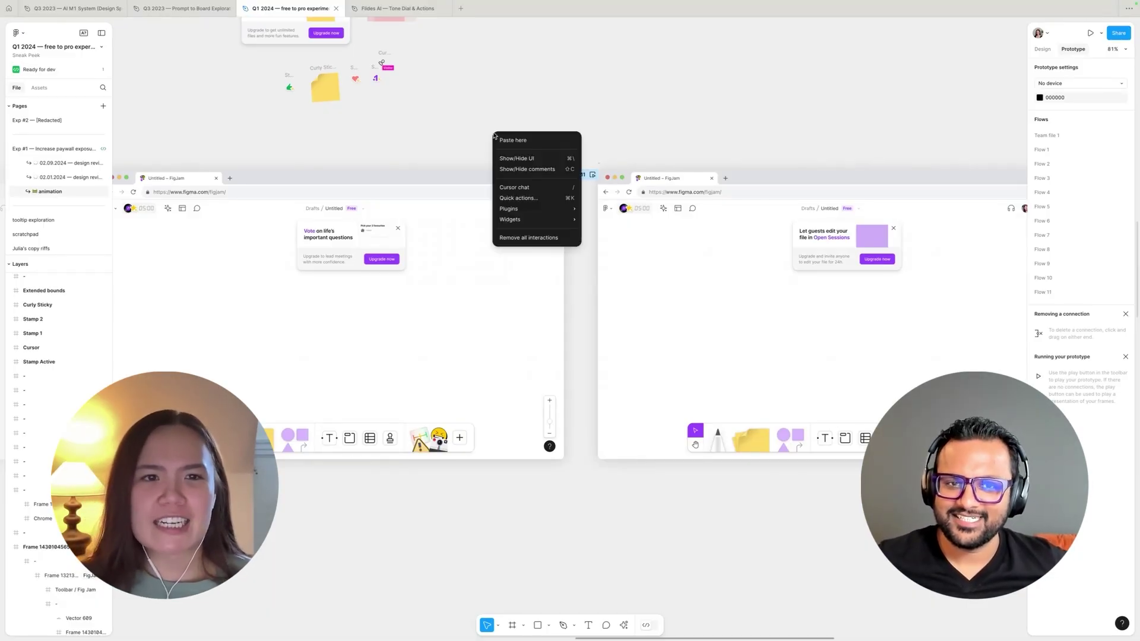
click(508, 115)
drag(460, 142, 587, 112)
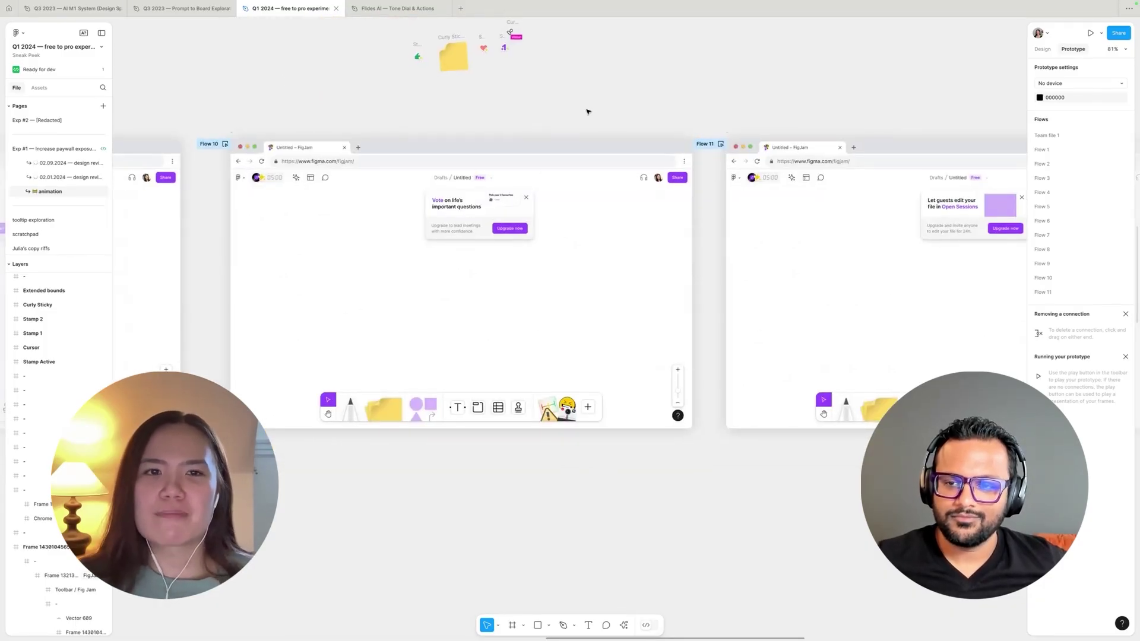
drag(562, 113, 637, 109)
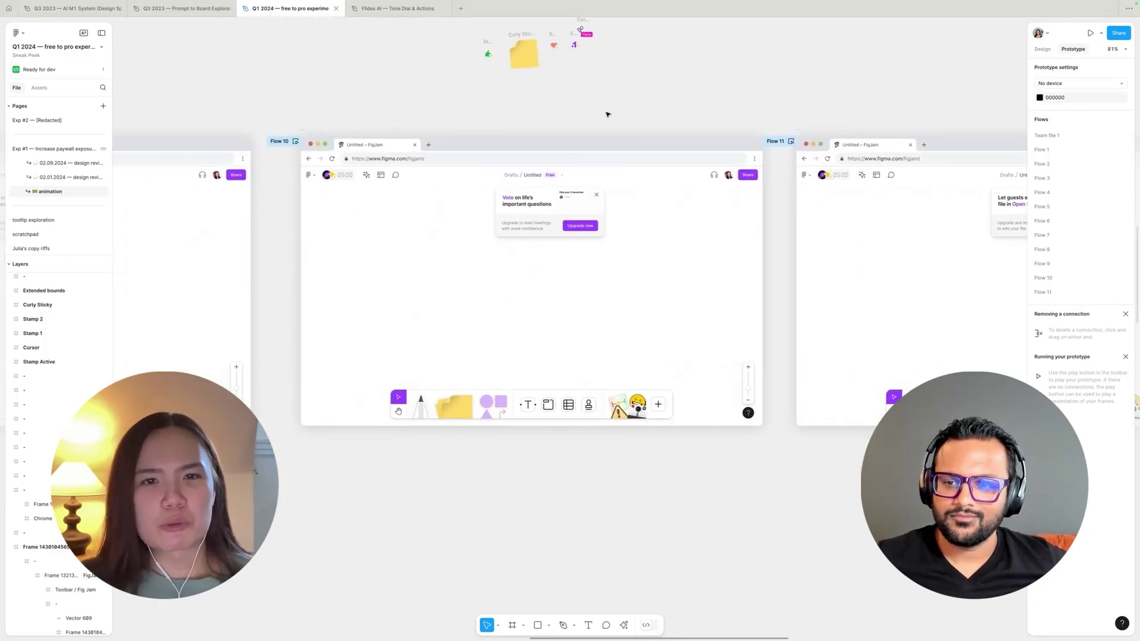
scroll(356, 191, up, 5)
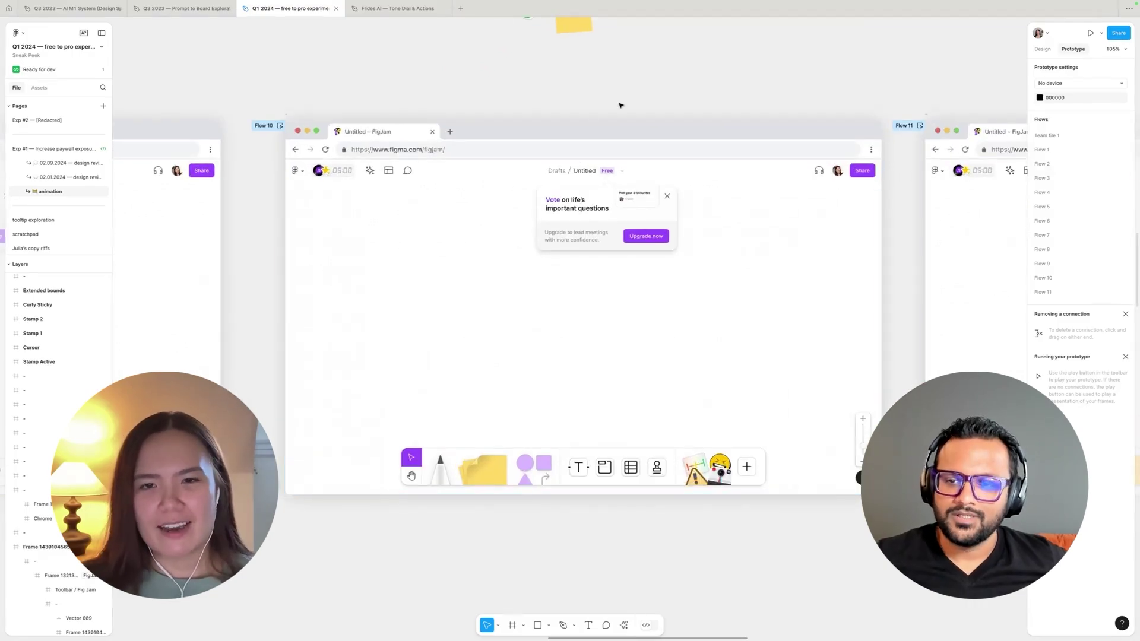
scroll(621, 107, up, 4)
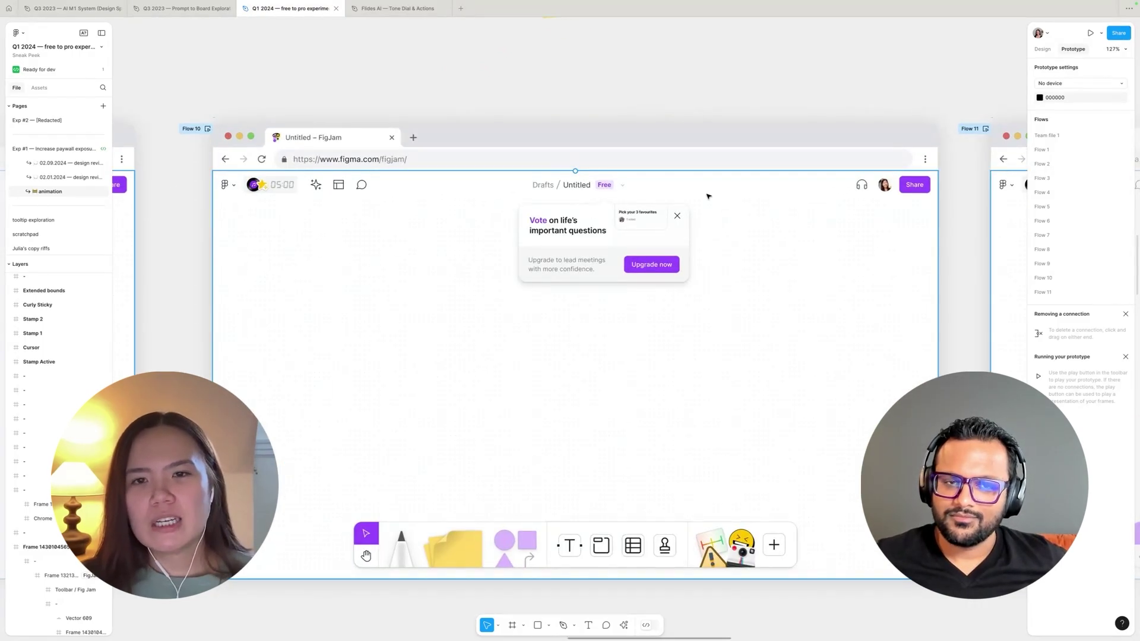
- Zoom out until the Flow 7 and 8 rows and the Flow 9–11 rows are all visible
scroll(724, 213, down, 5)
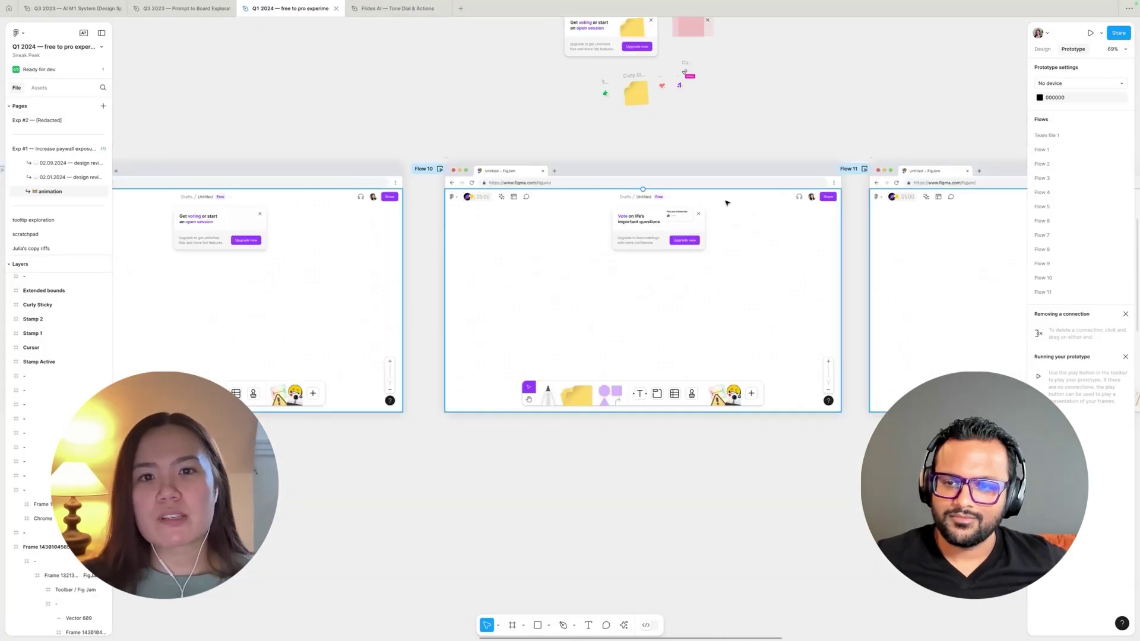
scroll(730, 196, down, 2)
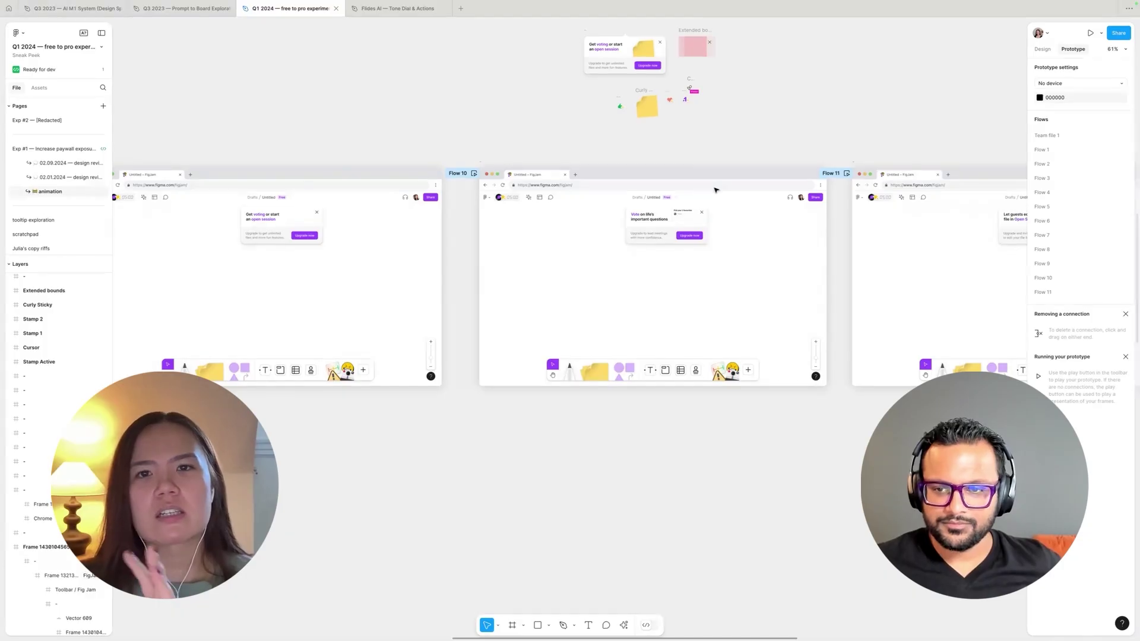
scroll(716, 184, down, 2)
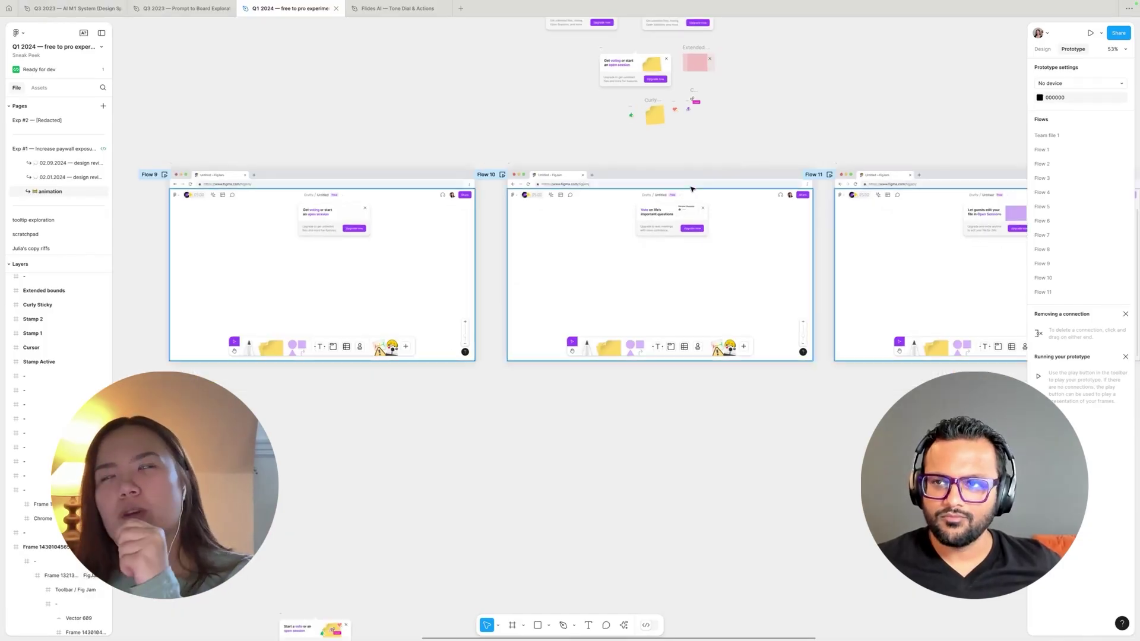
scroll(691, 181, down, 5)
- Go to the 02.09.2024 design review page with the 'Your last free file' nudge
scroll(694, 178, up, 3)
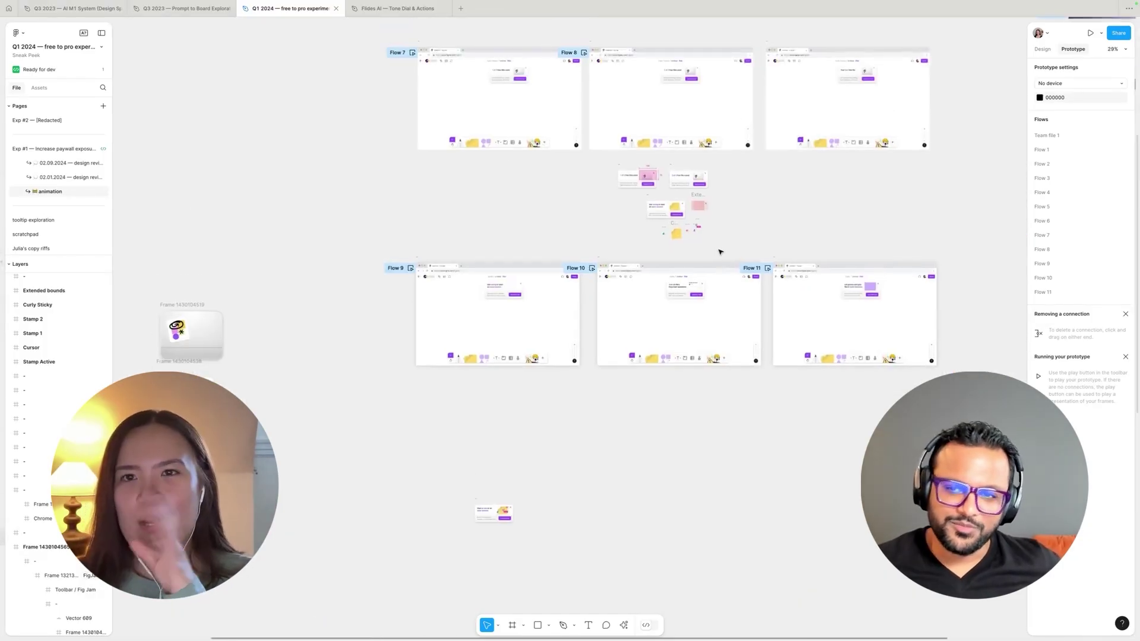
drag(774, 242, 644, 332)
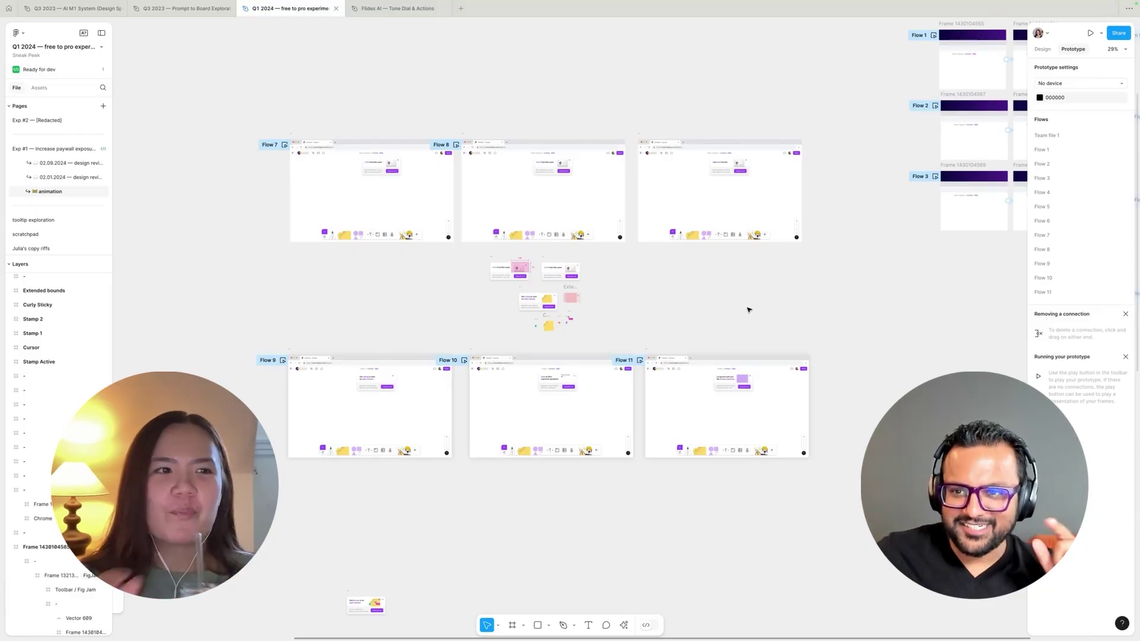
click(44, 165)
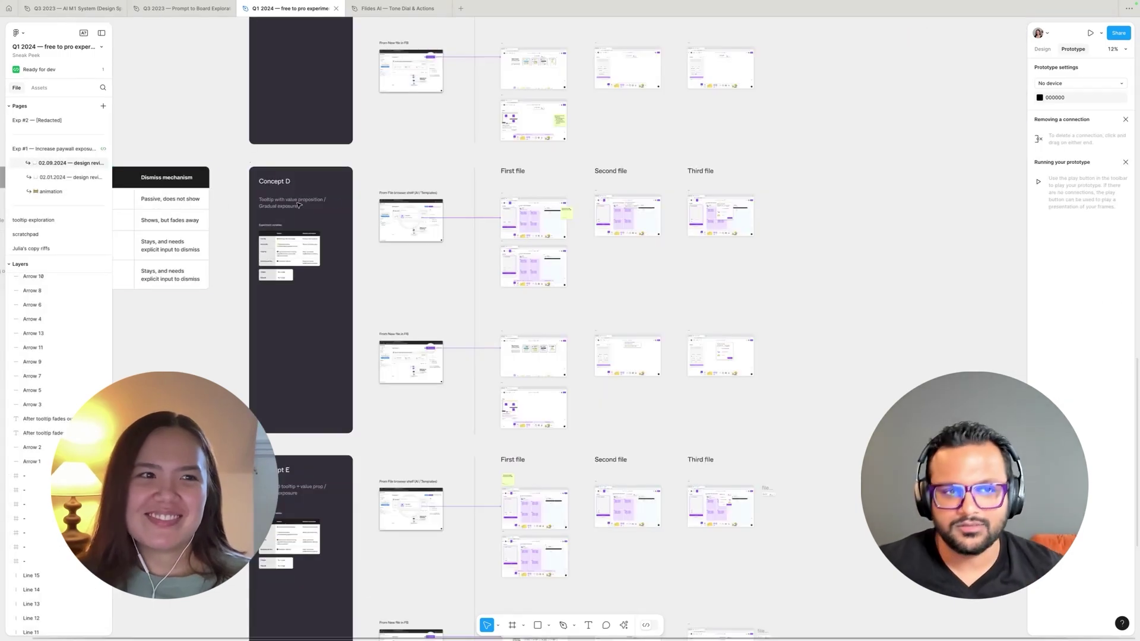
click(49, 190)
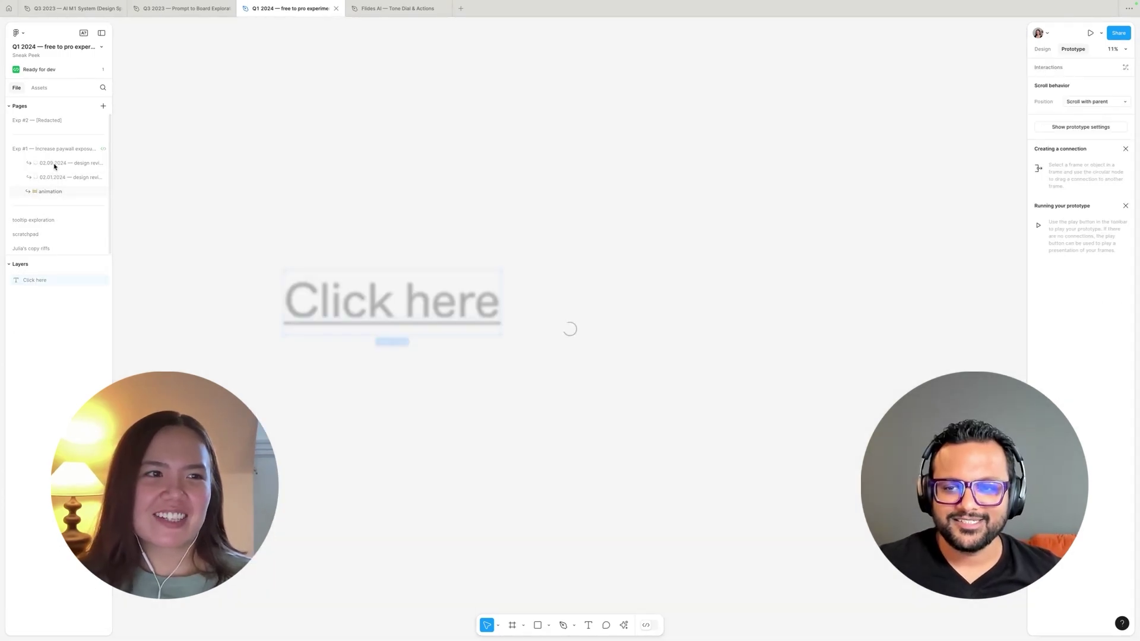
click(39, 221)
click(65, 162)
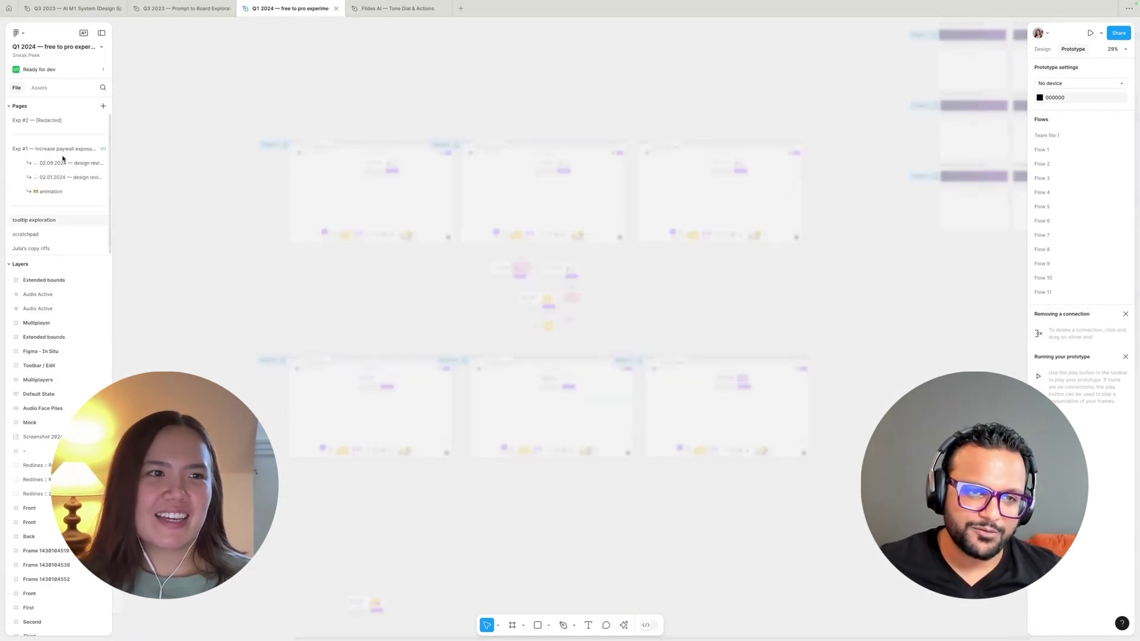
key(ctrl+minus)
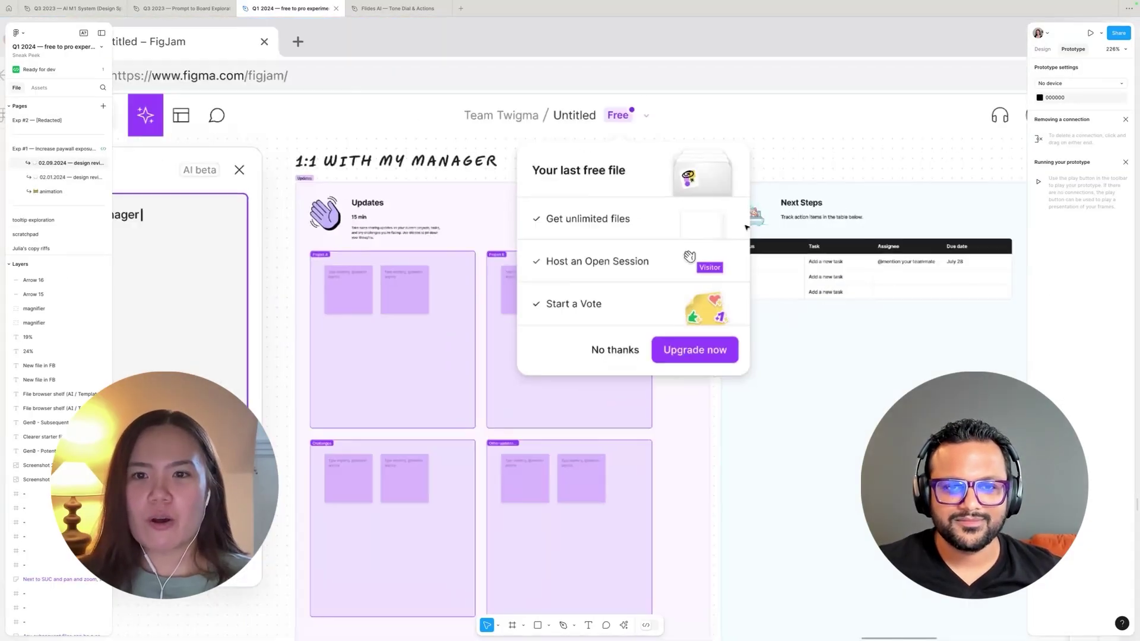
scroll(739, 215, down, 5)
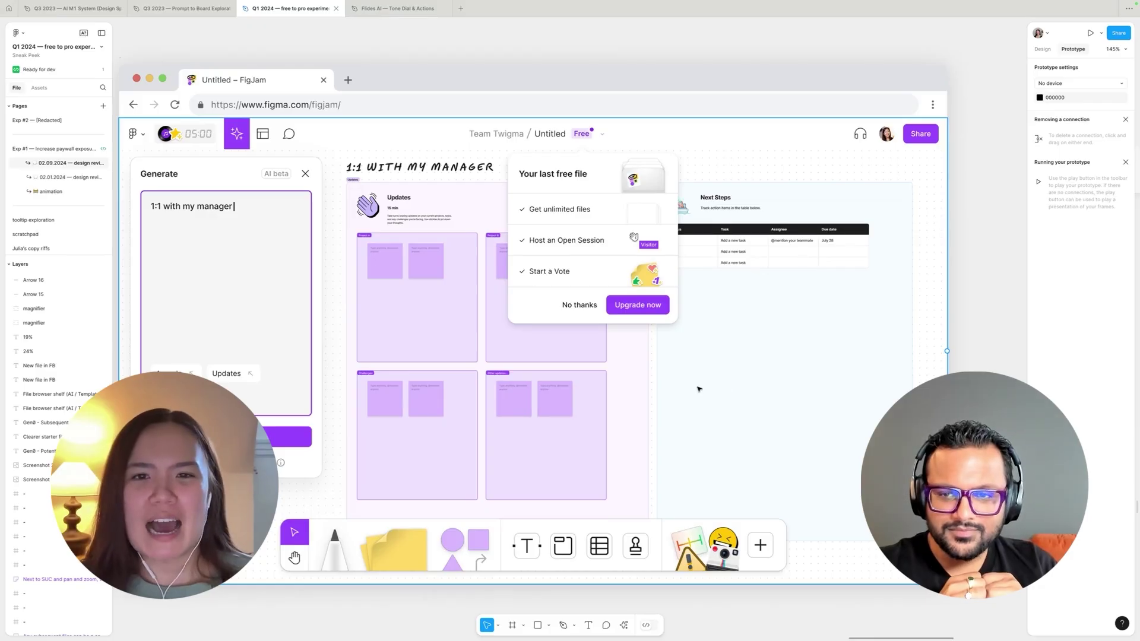
- Zoom and pan between the First, Second and Third file tooltip frames to compare them
scroll(693, 383, down, 5)
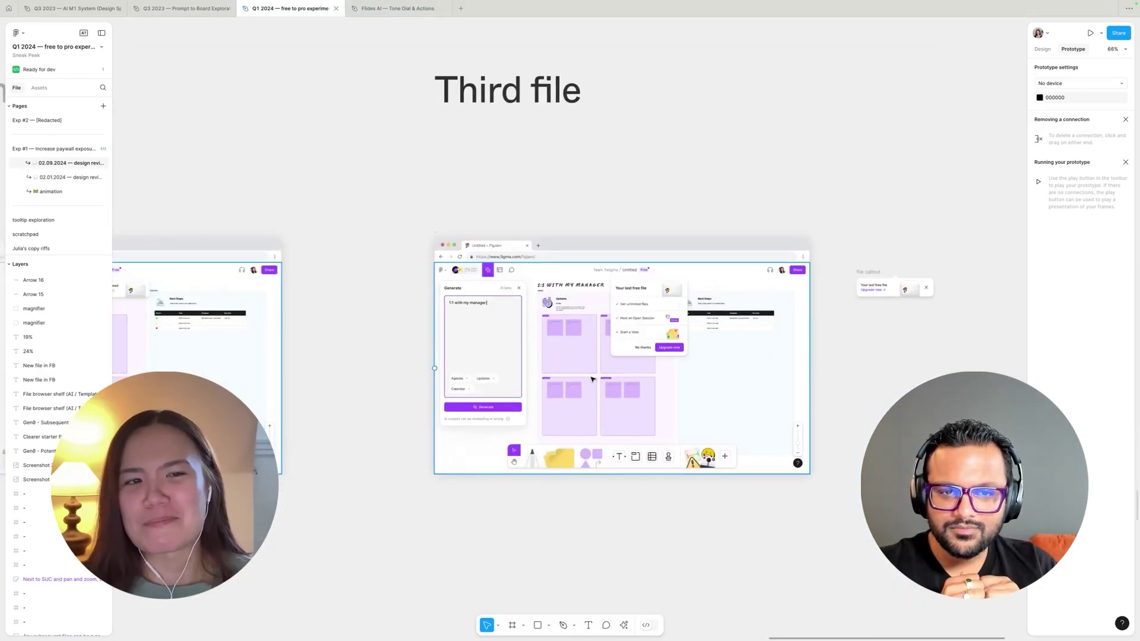
scroll(593, 376, down, 5)
mouse_move(593, 377)
mouse_down()
mouse_move(605, 475)
mouse_move(573, 368)
mouse_up()
scroll(592, 282, up, 3)
scroll(558, 440, up, 10)
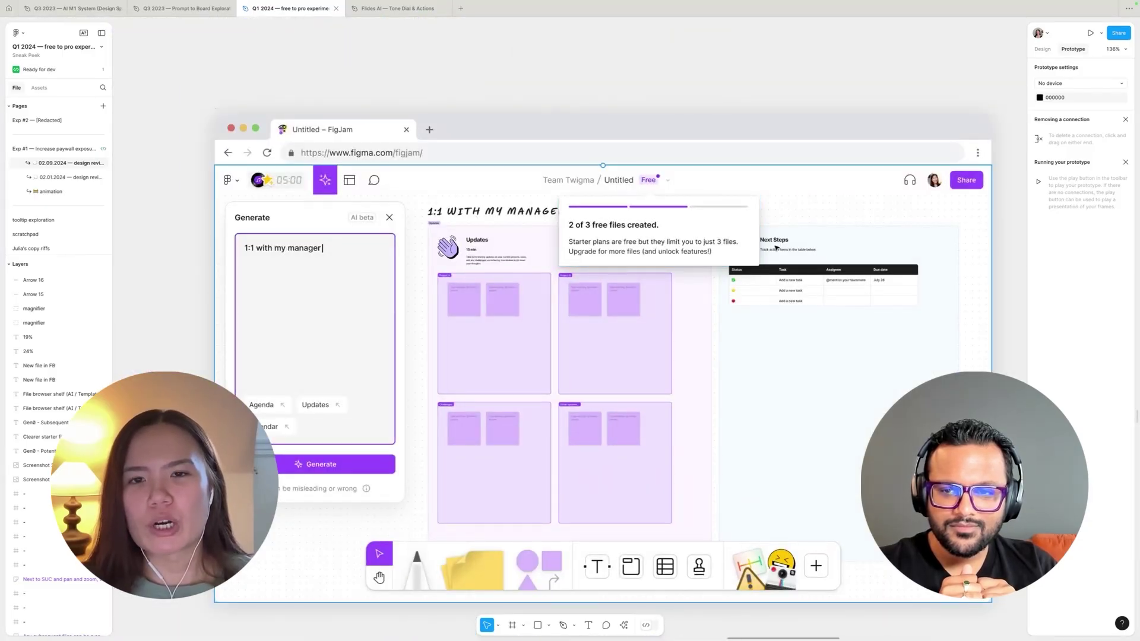
scroll(723, 247, down, 5)
scroll(654, 326, right, 5)
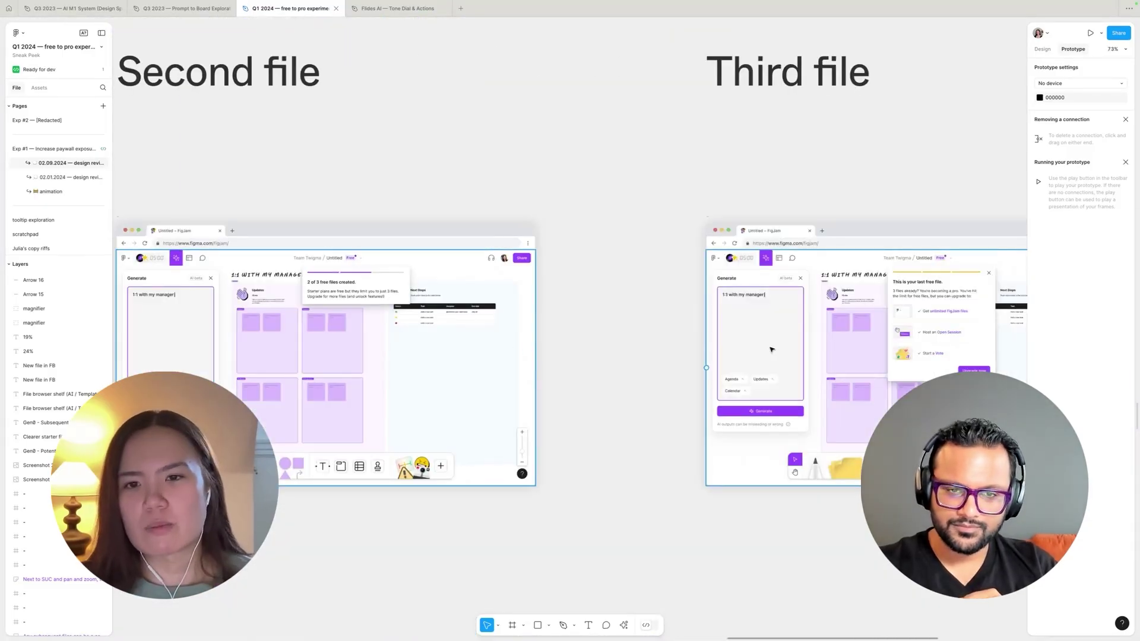
scroll(771, 348, up, 5)
scroll(516, 392, down, 5)
scroll(644, 458, up, 2)
scroll(631, 331, down, 5)
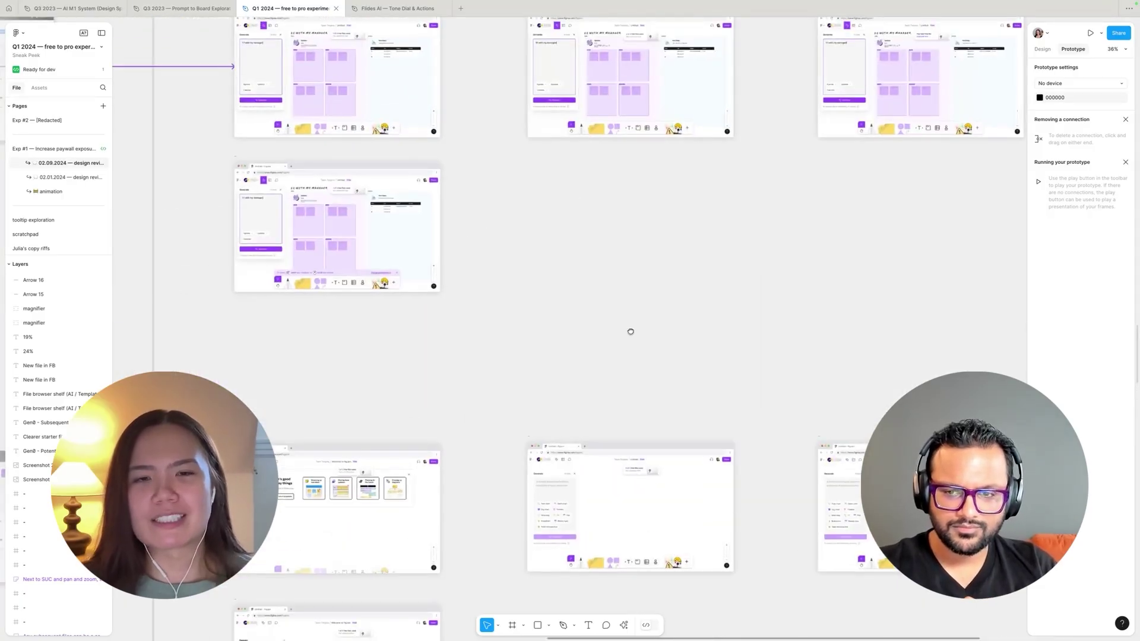
scroll(624, 278, up, 2)
scroll(649, 97, up, 10)
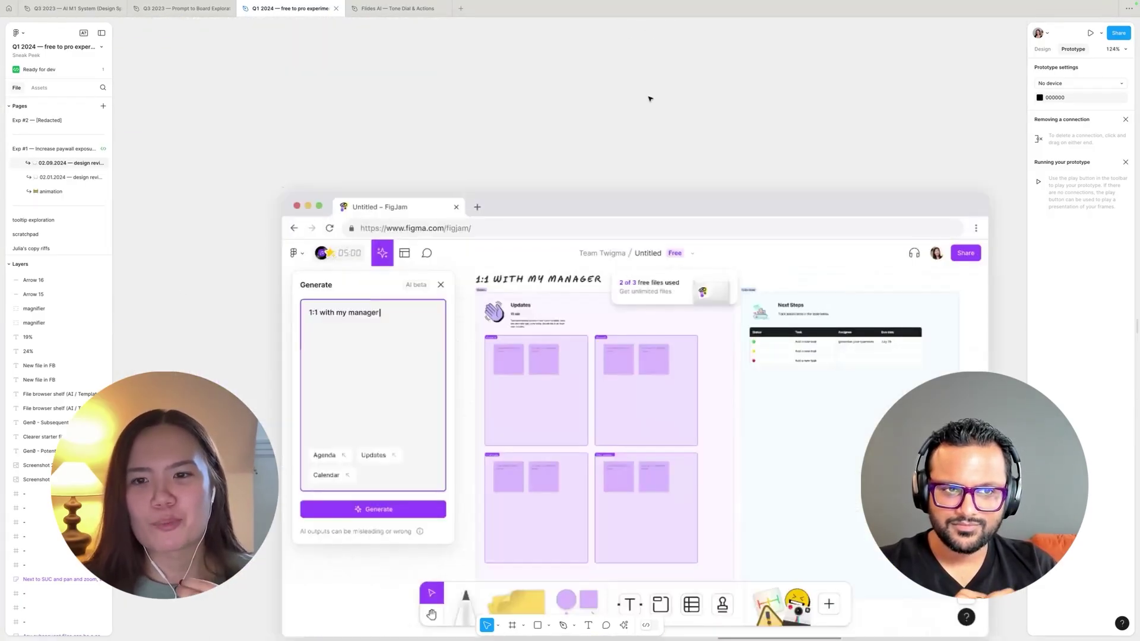
scroll(701, 249, up, 4)
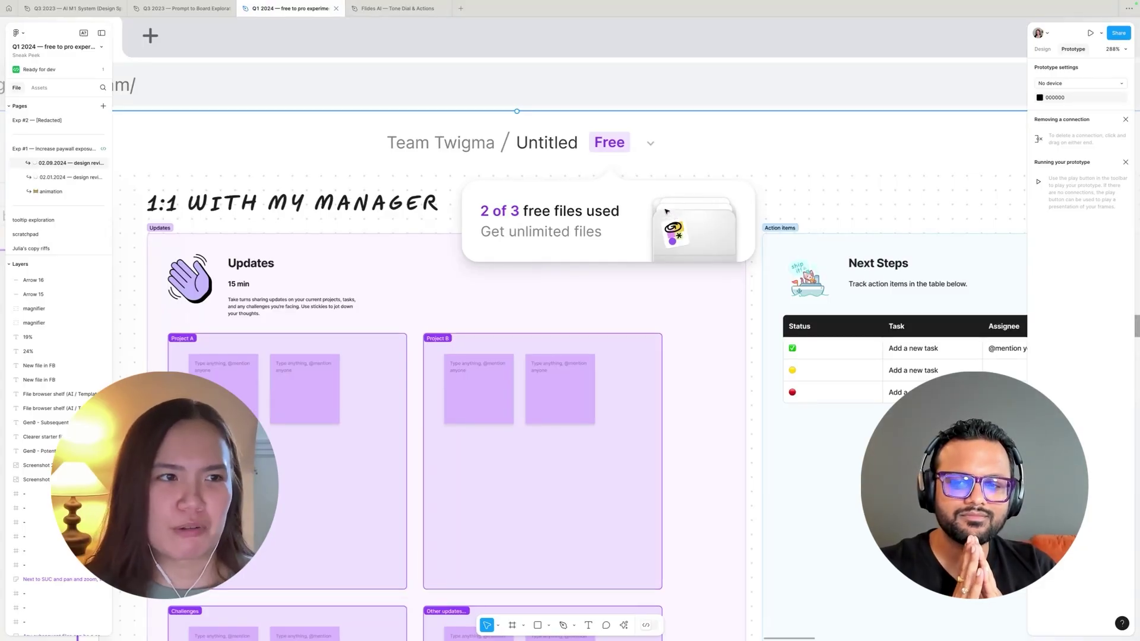
- Zoom back out to the overview of the Concept A, B and C rows
scroll(692, 193, down, 10)
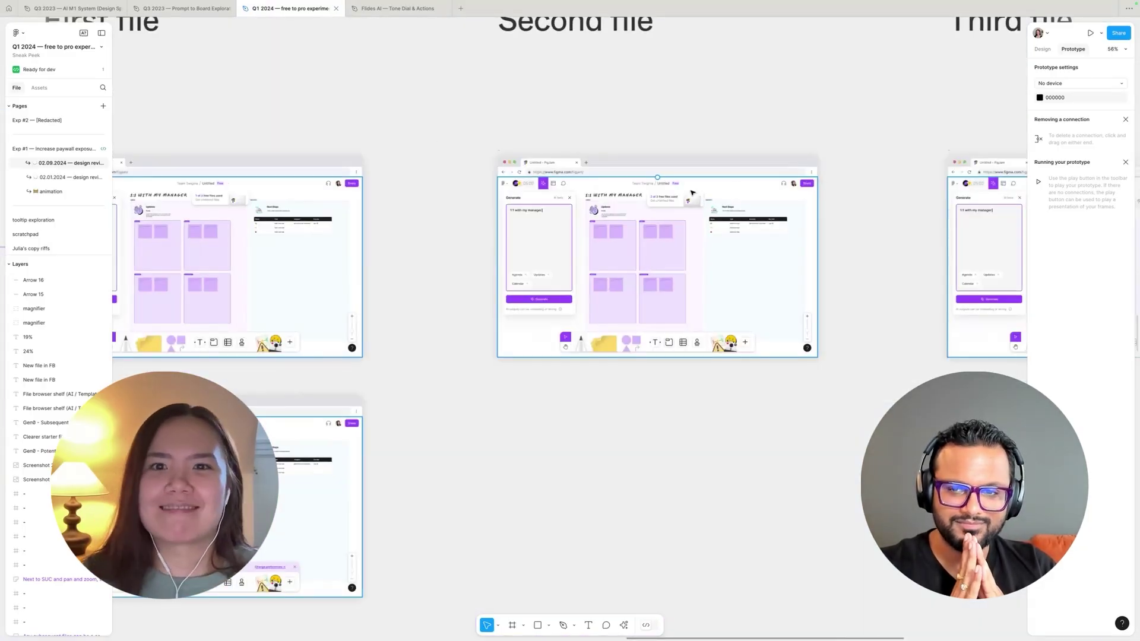
scroll(691, 193, down, 3)
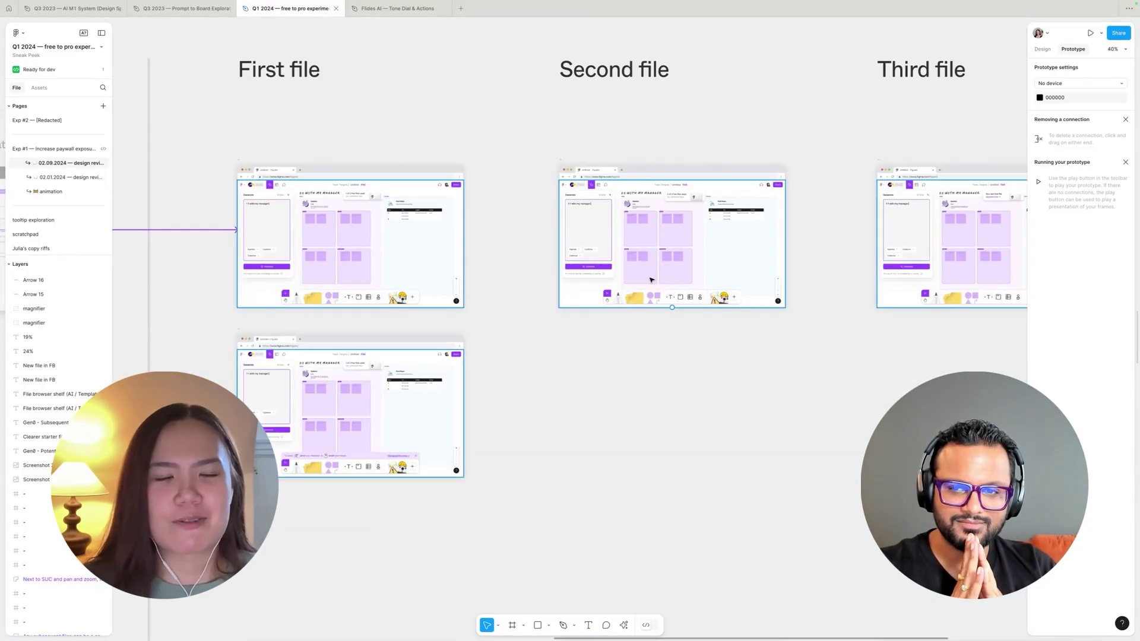
scroll(745, 420, down, 3)
scroll(746, 386, down, 2)
scroll(746, 354, down, 3)
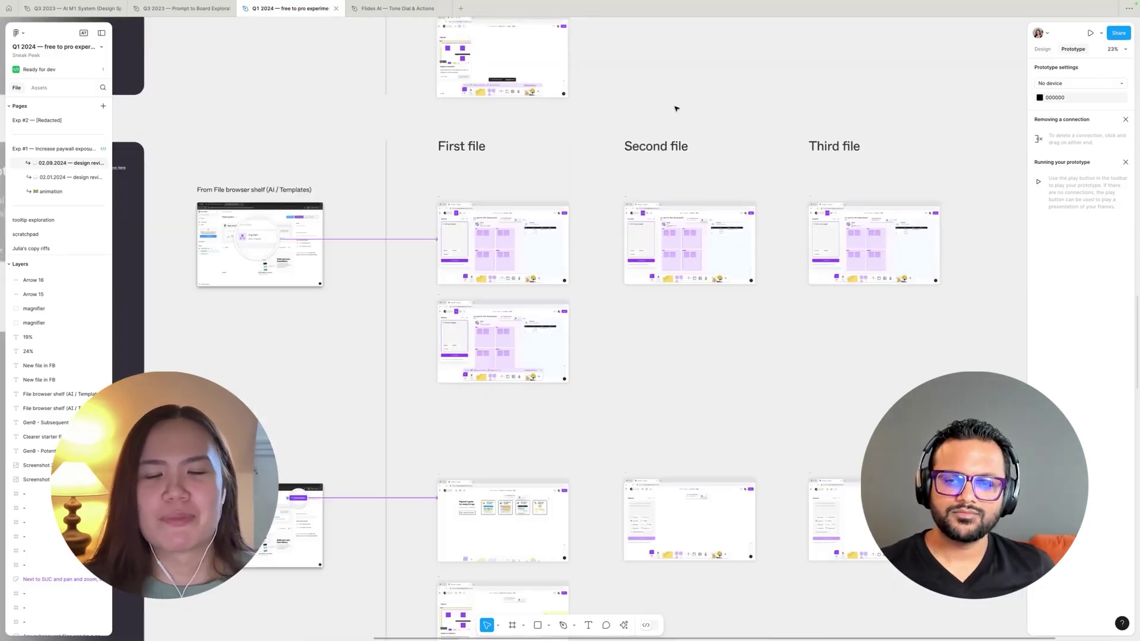
scroll(675, 109, up, 8)
scroll(679, 432, down, 3)
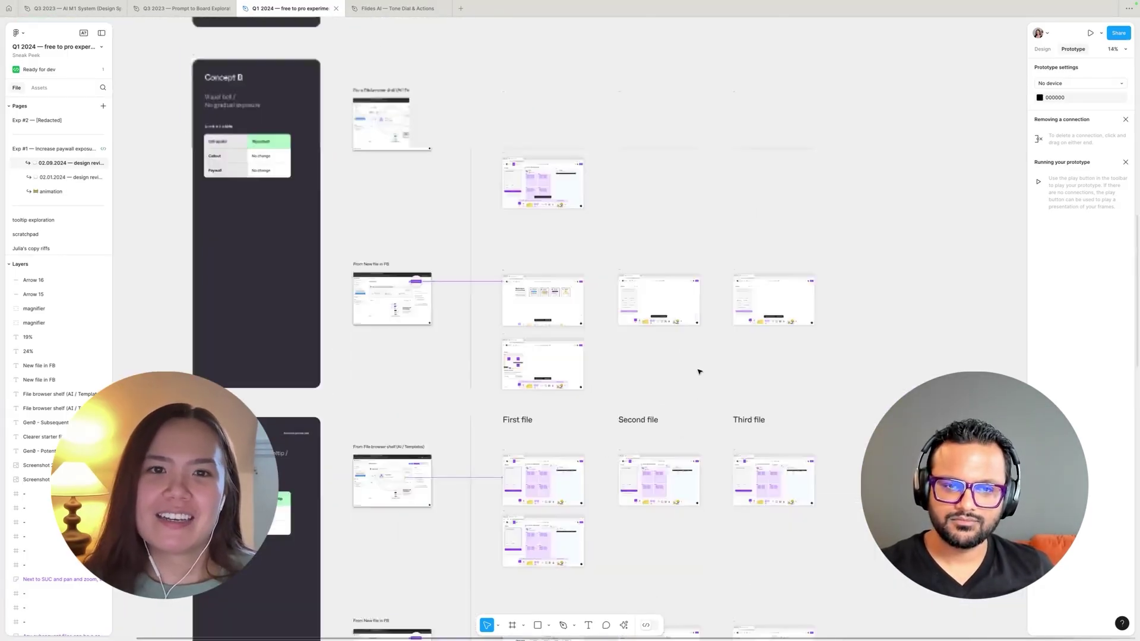
scroll(699, 372, down, 2)
scroll(703, 373, up, 6)
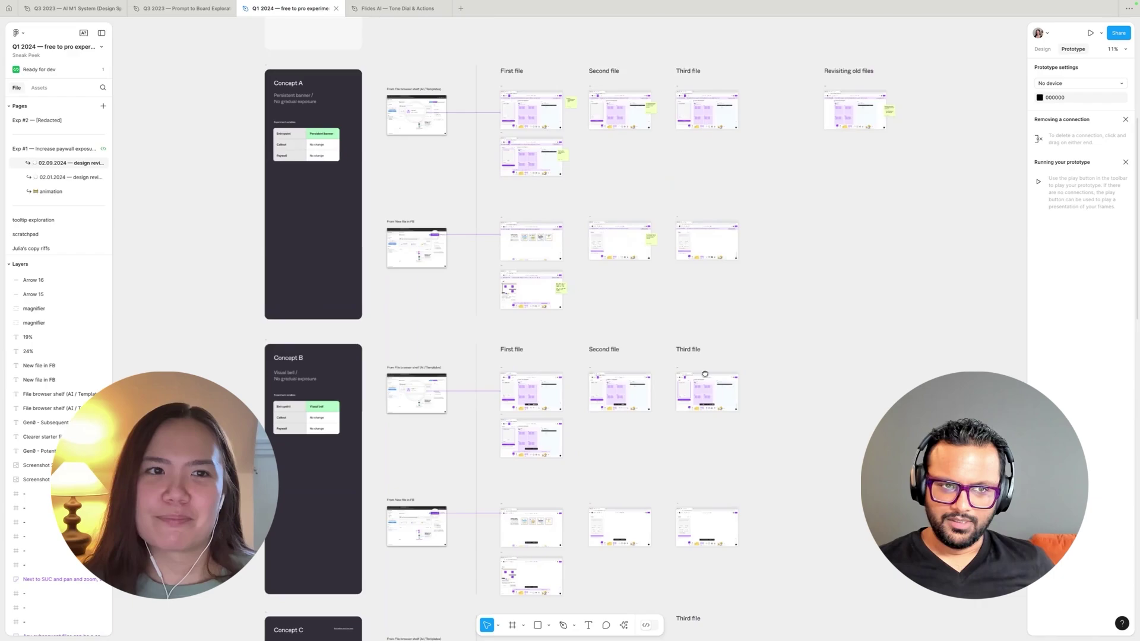
scroll(705, 374, down, 3)
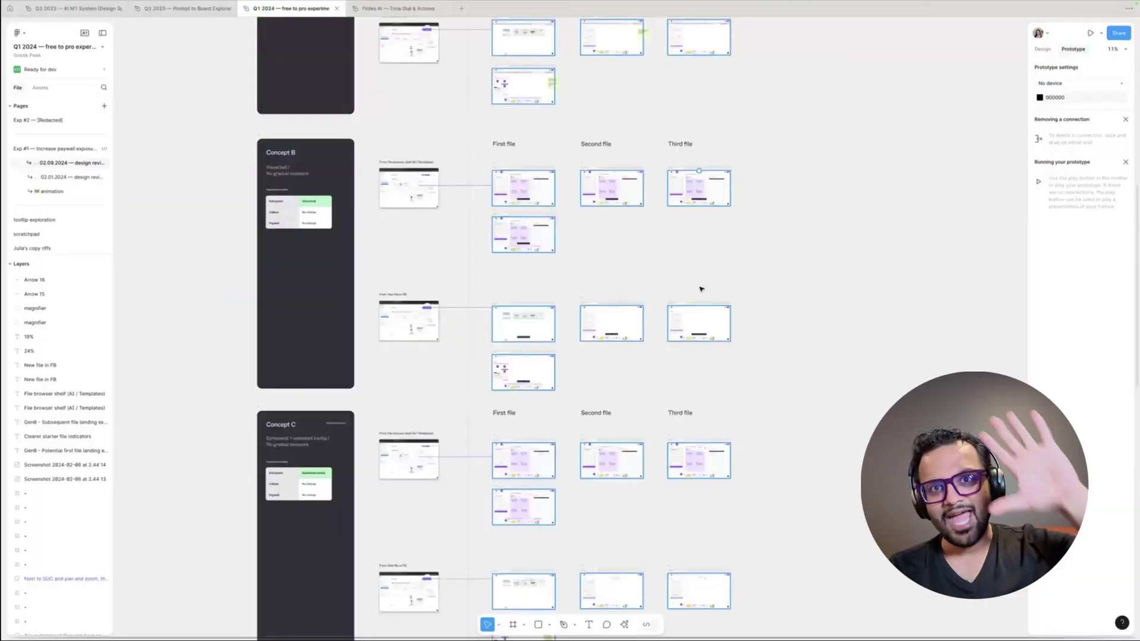